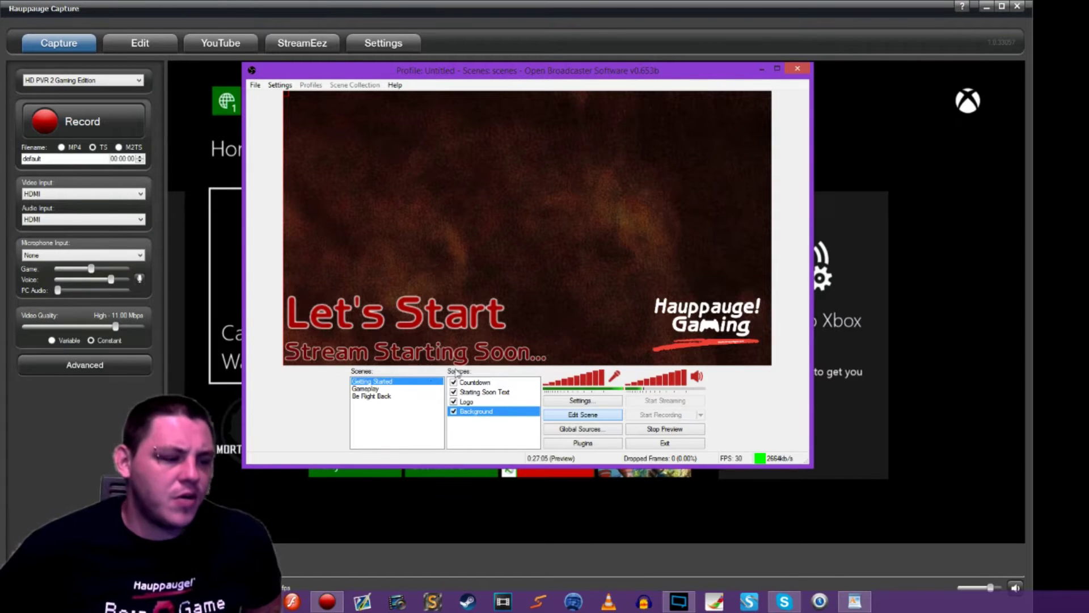
Duplicate the Be Right Back scene as a new scene named News.
click(370, 396)
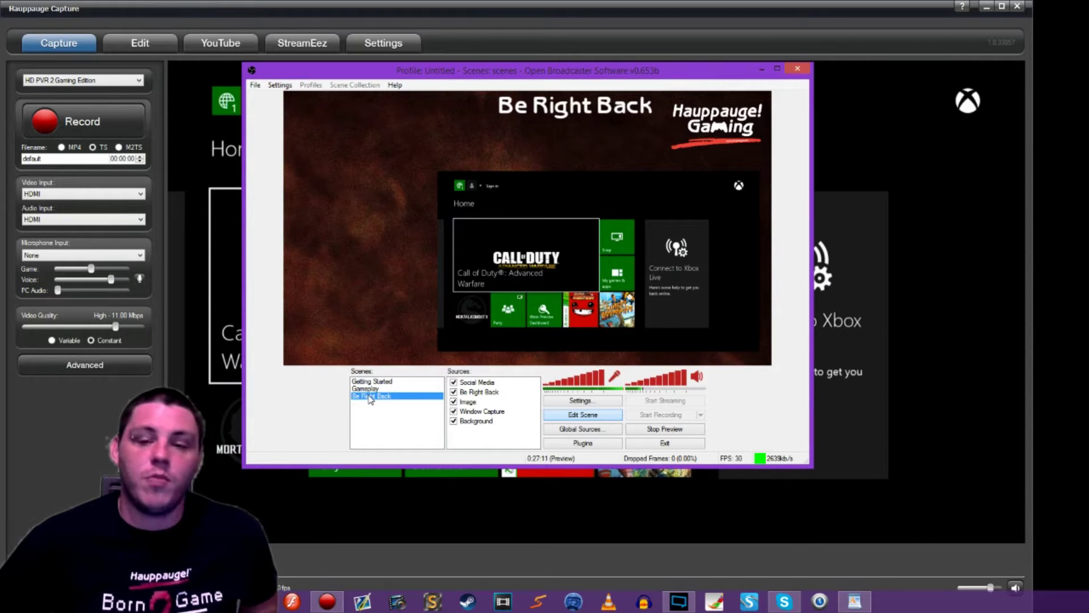
right_click(363, 396)
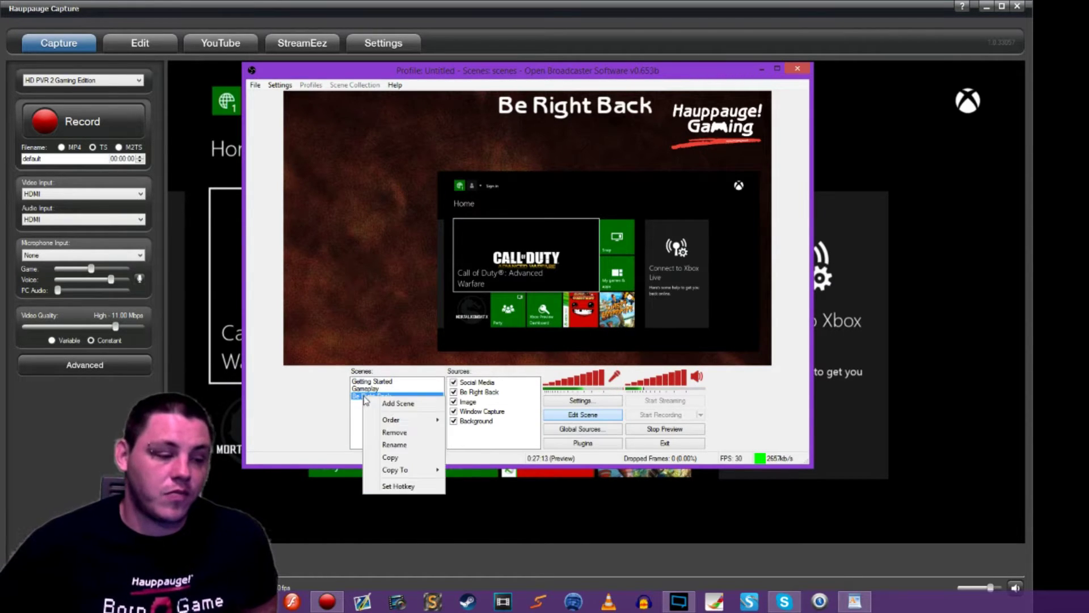
click(403, 458)
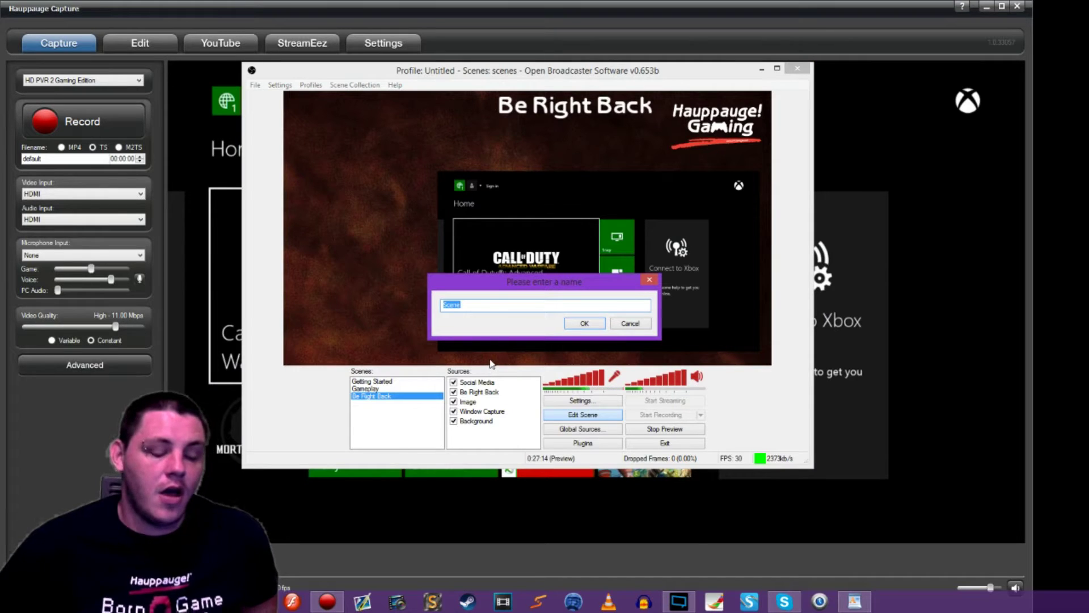
text(News)
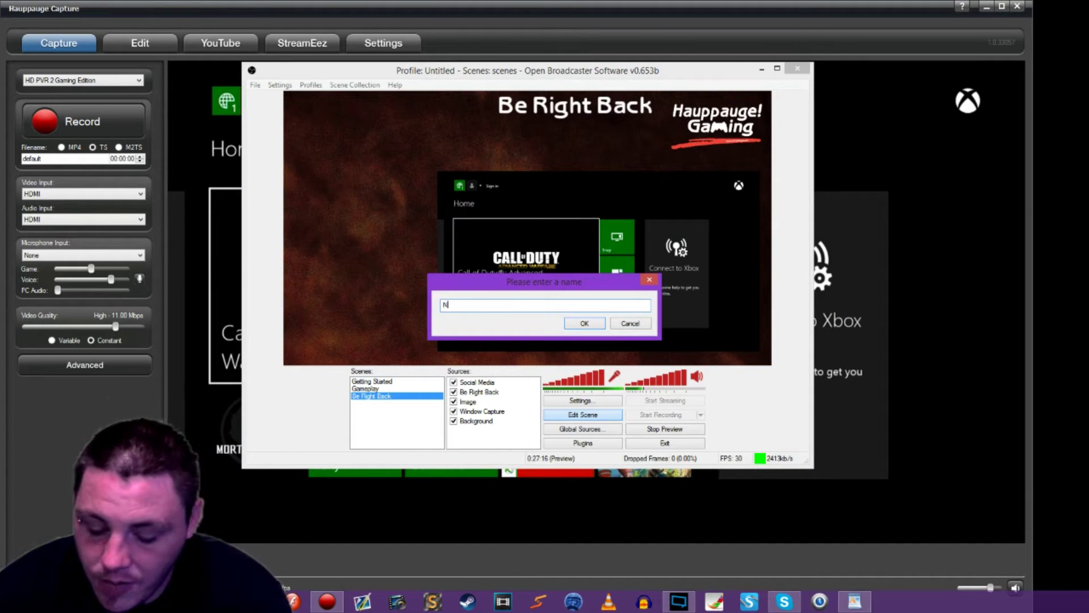
key(Return)
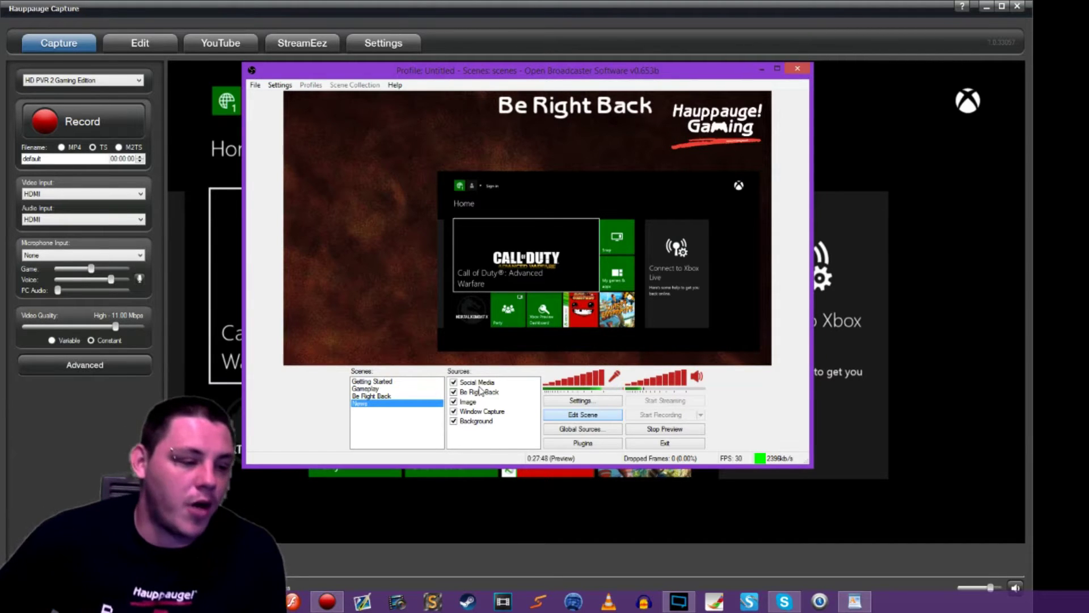
Delete the Social Media source, then check the Image and Background sources.
click(474, 383)
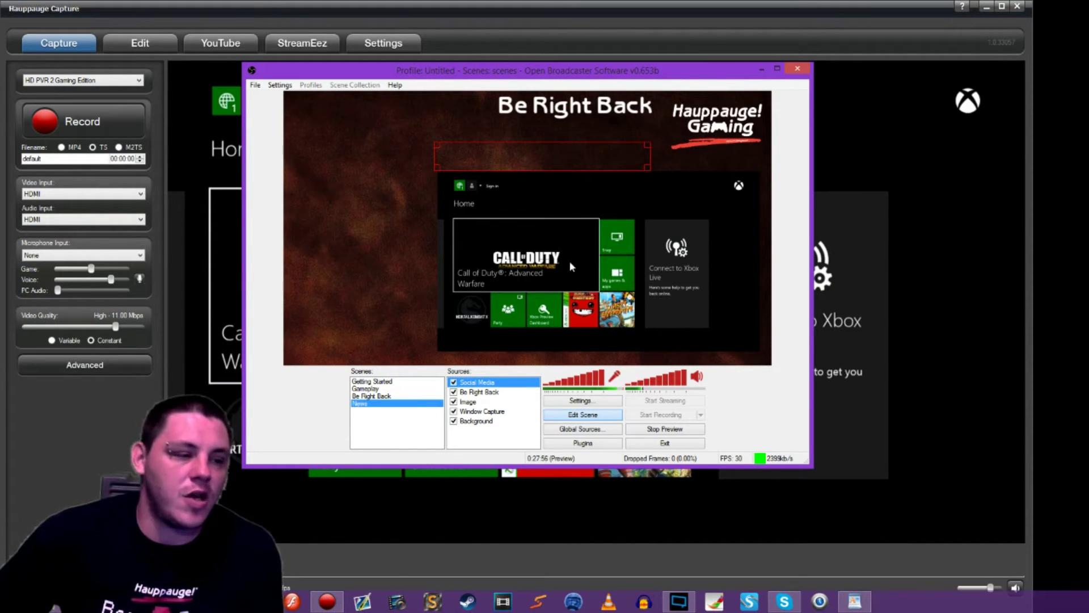
right_click(473, 384)
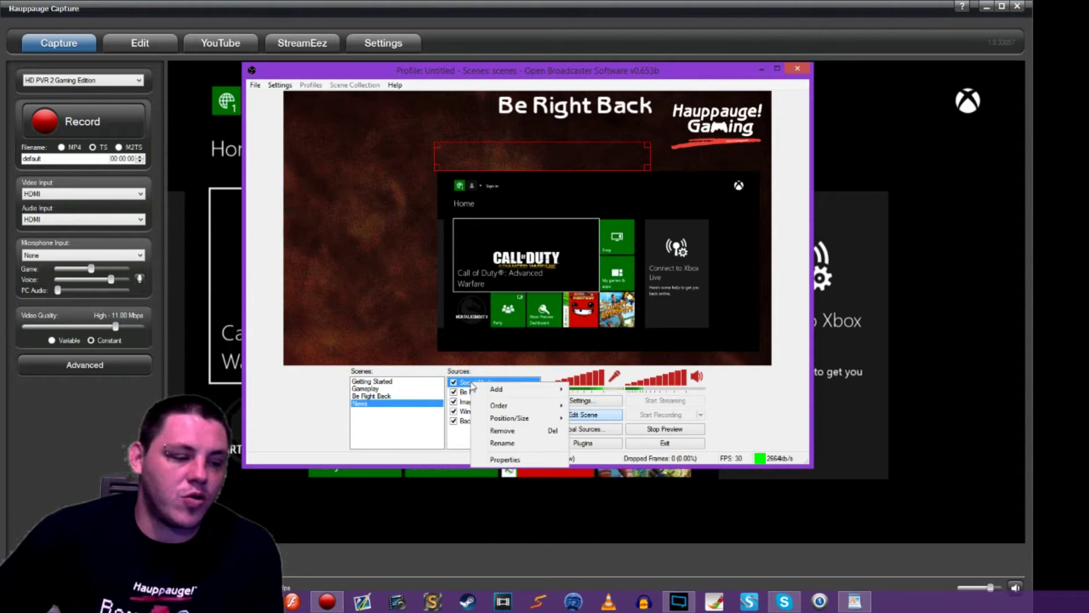
click(507, 432)
click(546, 335)
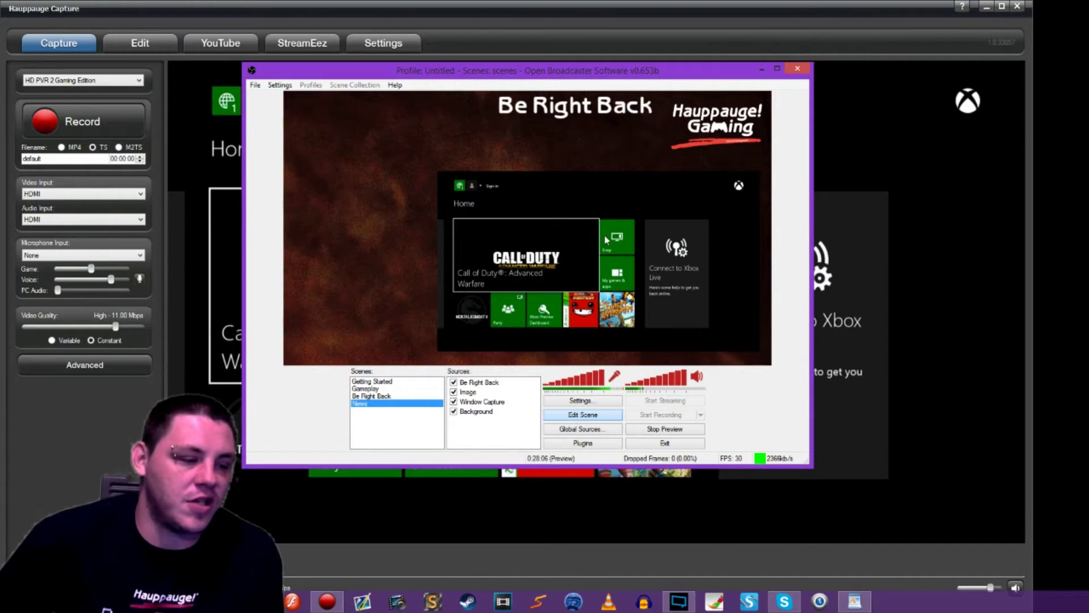
click(468, 392)
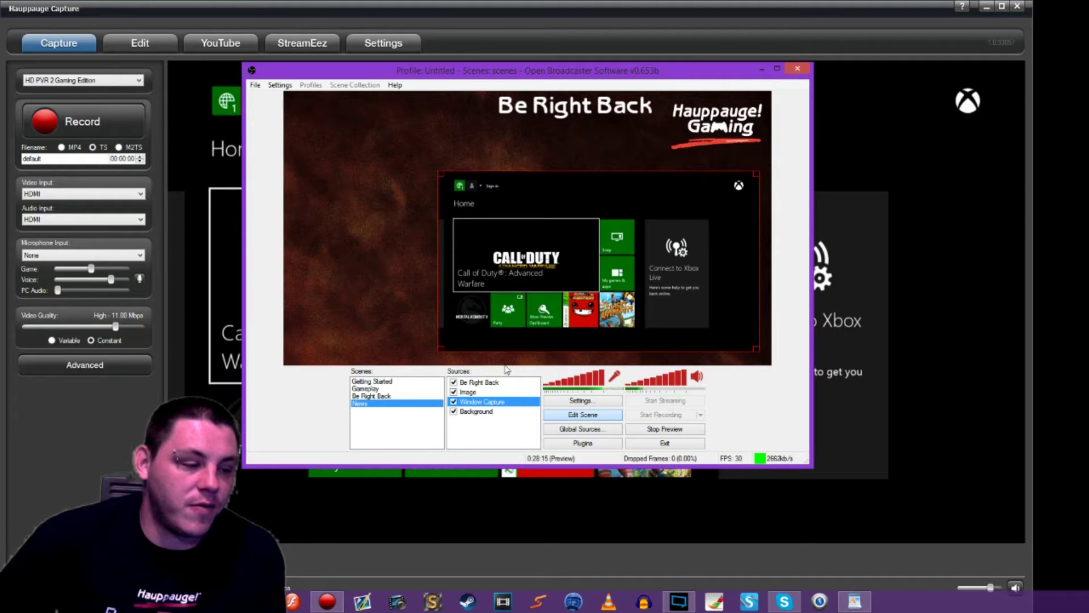
click(483, 412)
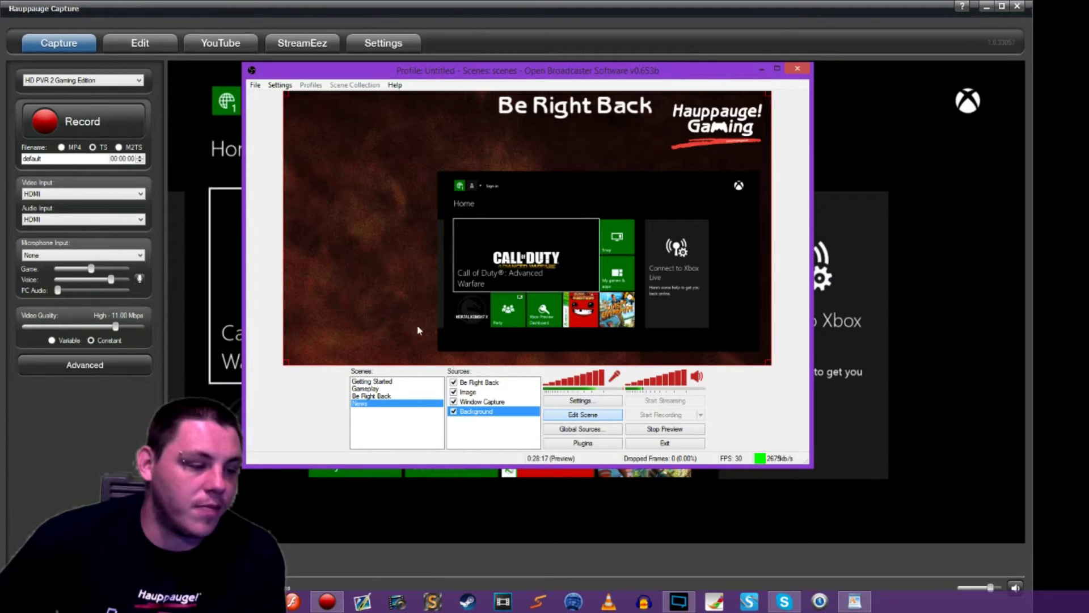
Add a Video Capture Device source named Webcam using the Logitech HD Webcam C310.
right_click(463, 427)
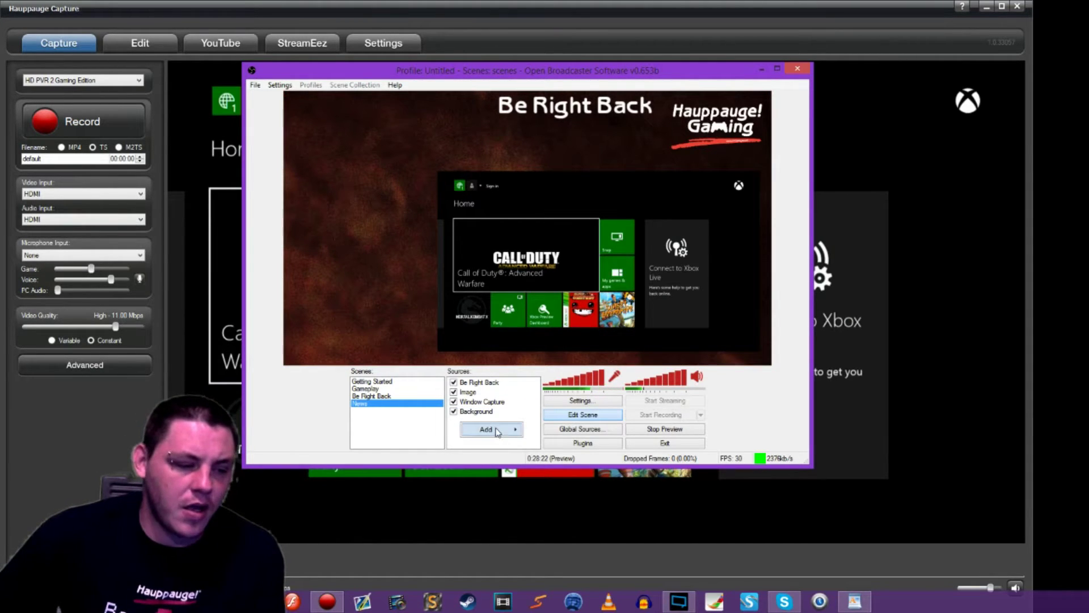
mouse_move(496, 431)
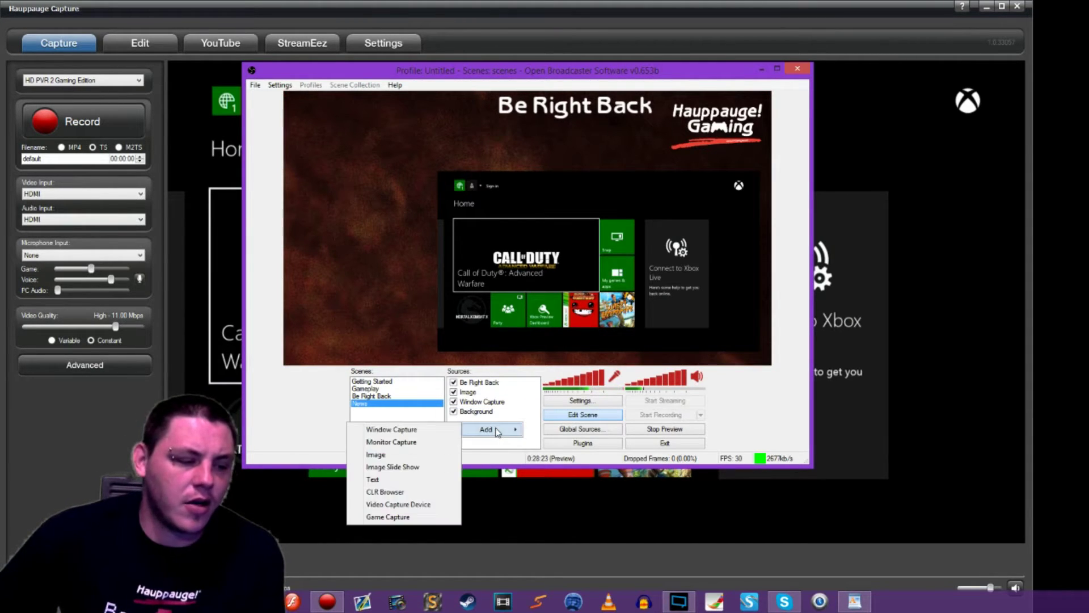
click(389, 505)
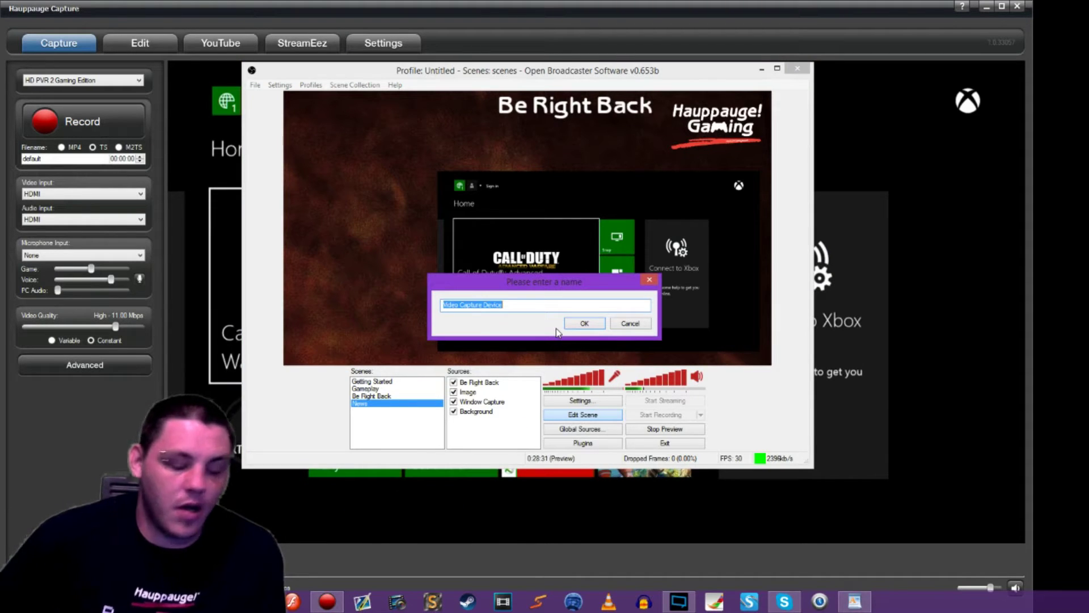
text(Web)
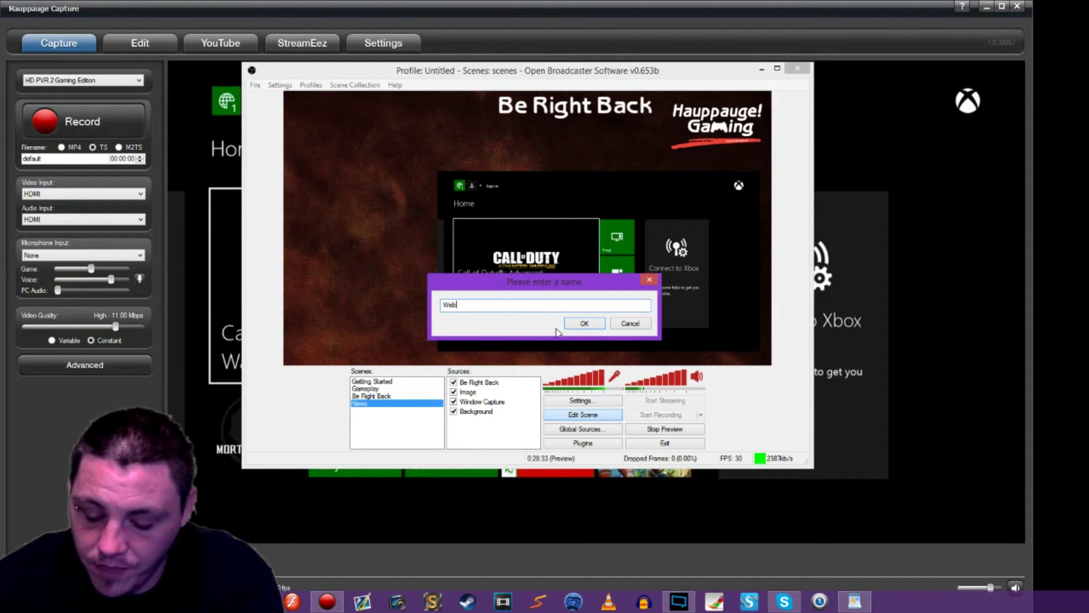
text(cam)
key(Return)
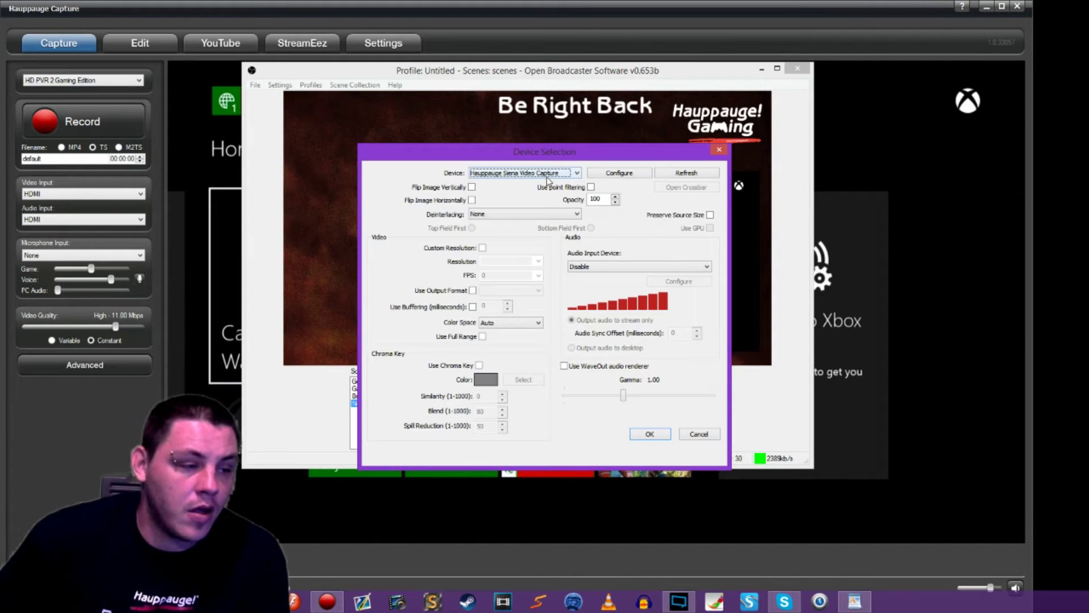
click(546, 174)
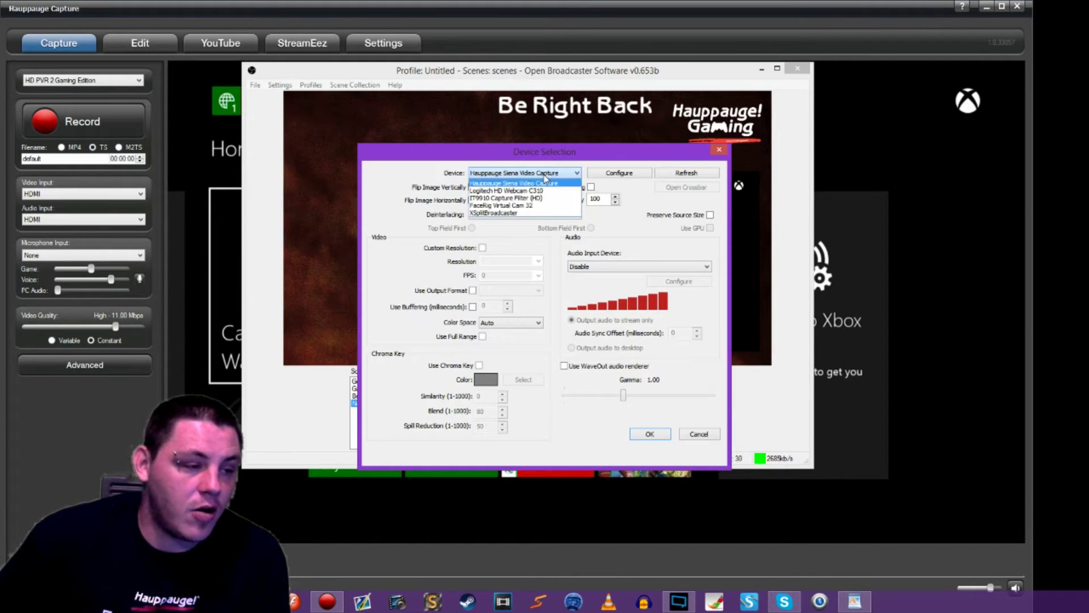
click(504, 192)
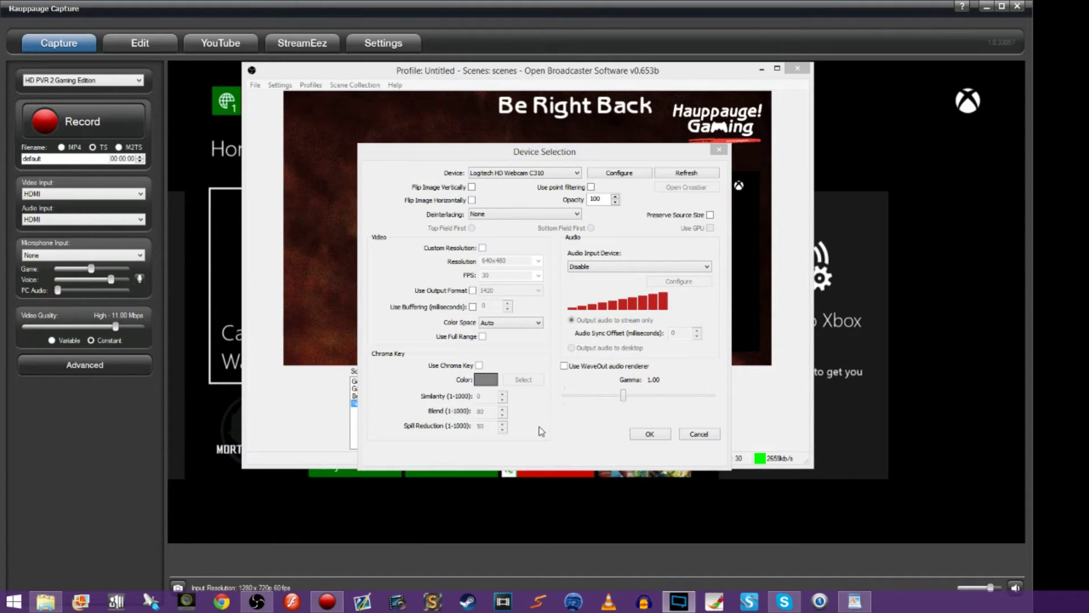
click(647, 435)
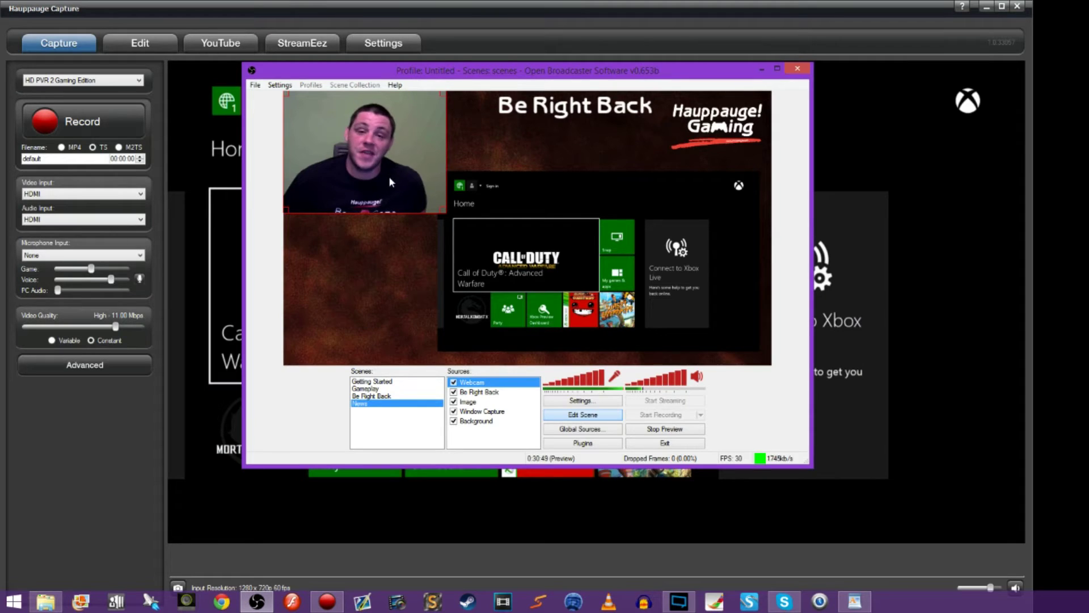
Shrink the webcam image and place it in the scene's bottom-left corner.
drag(389, 176, 392, 330)
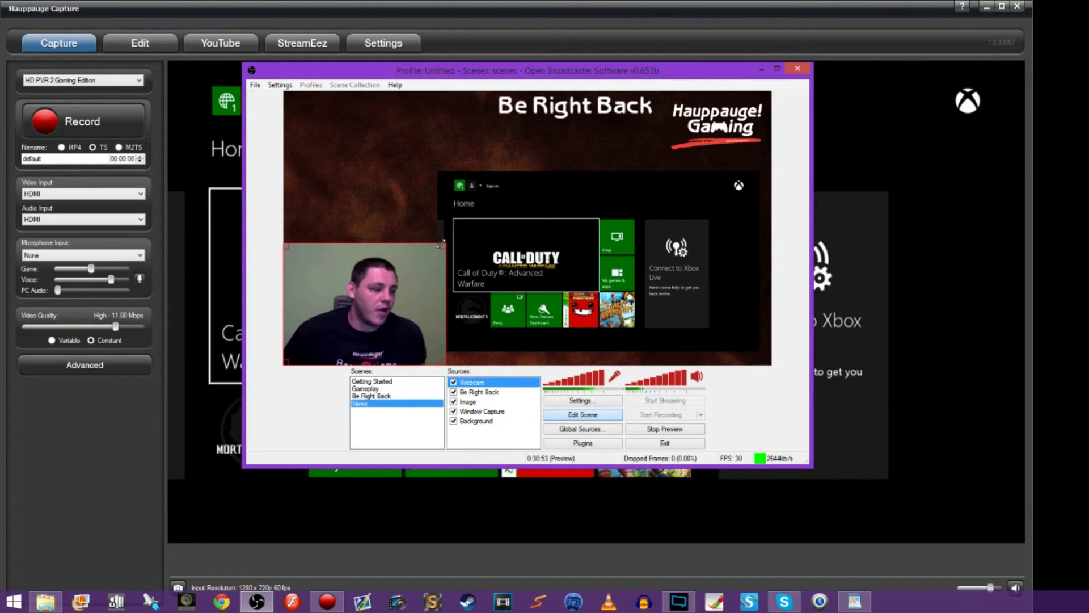
drag(444, 248, 379, 321)
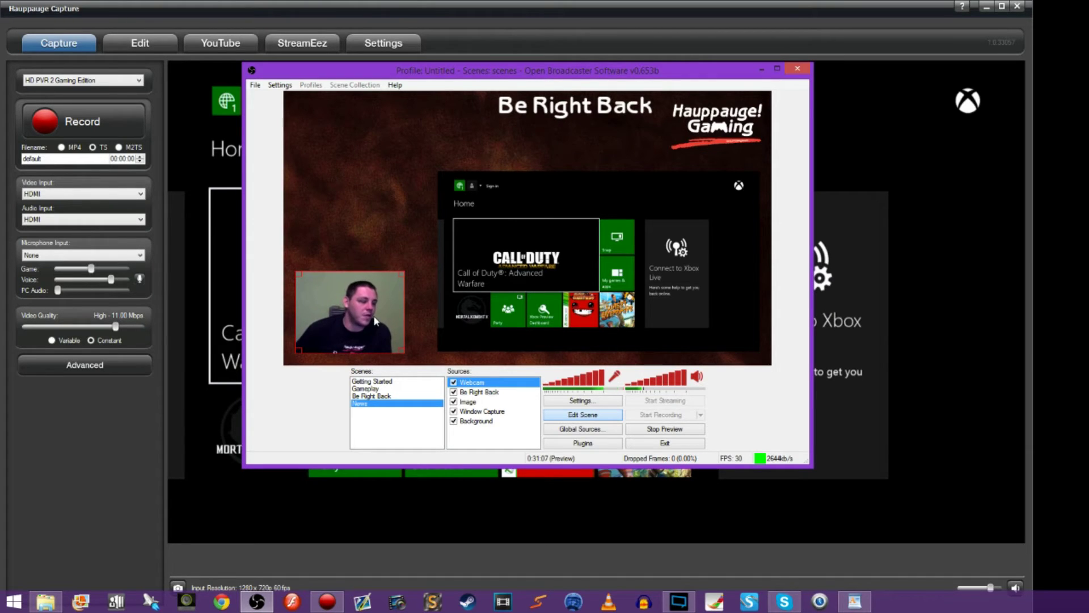
drag(376, 322, 372, 328)
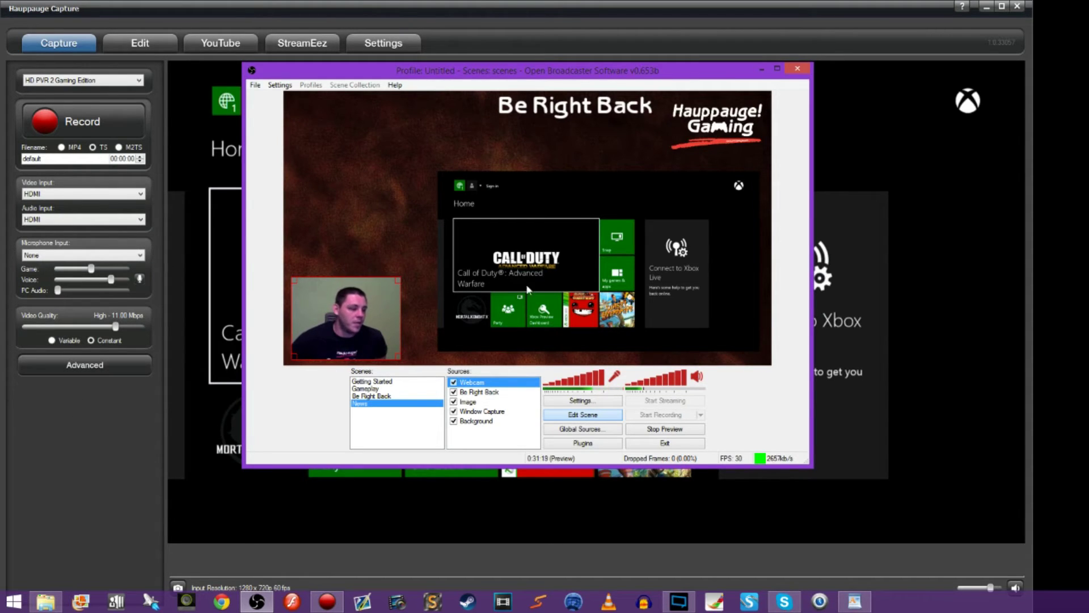
Move the game capture left and up to the top of the scene.
click(509, 320)
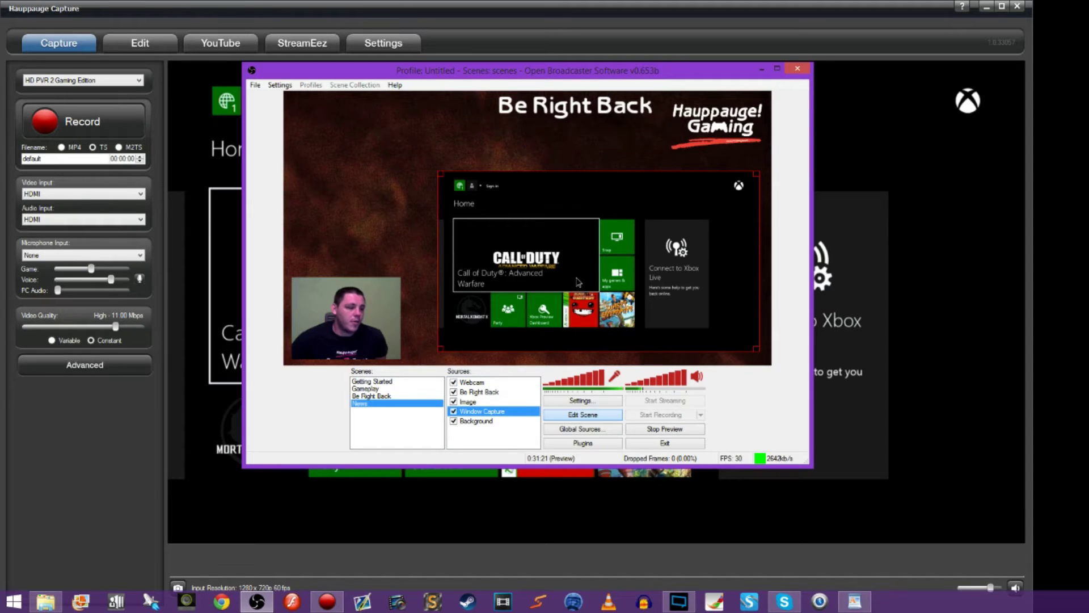
drag(509, 320, 428, 327)
drag(498, 289, 498, 208)
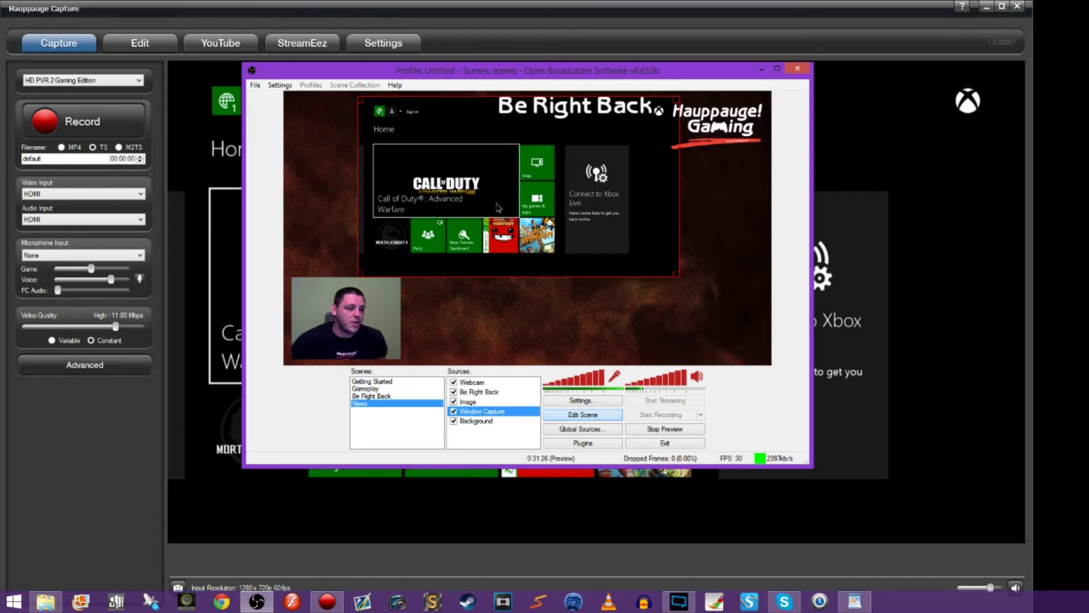
Move the Be Right Back text below the game capture.
click(529, 115)
drag(529, 116, 456, 304)
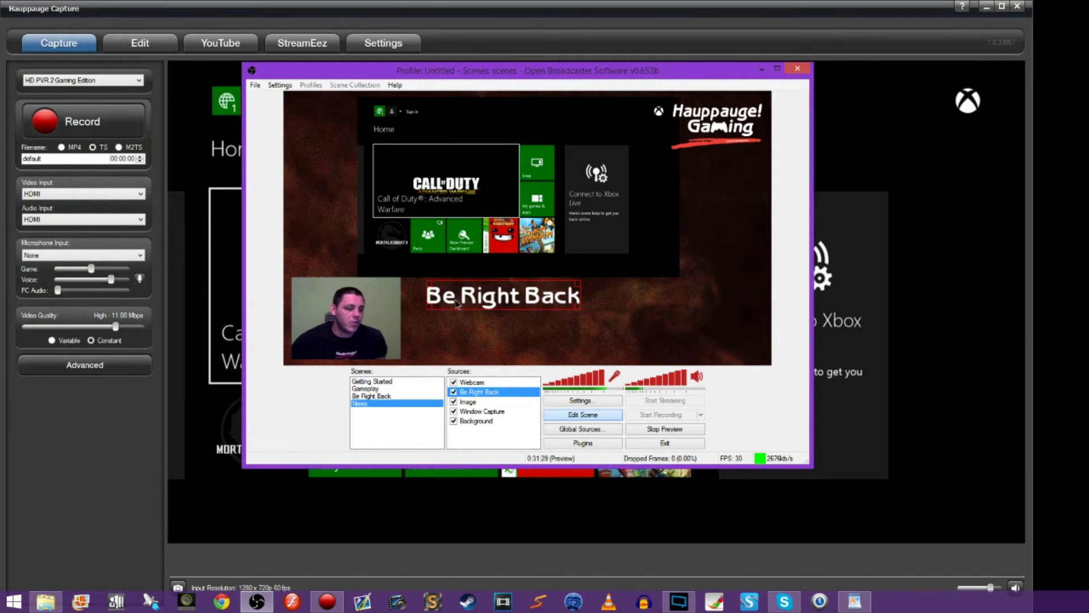
right_click(479, 391)
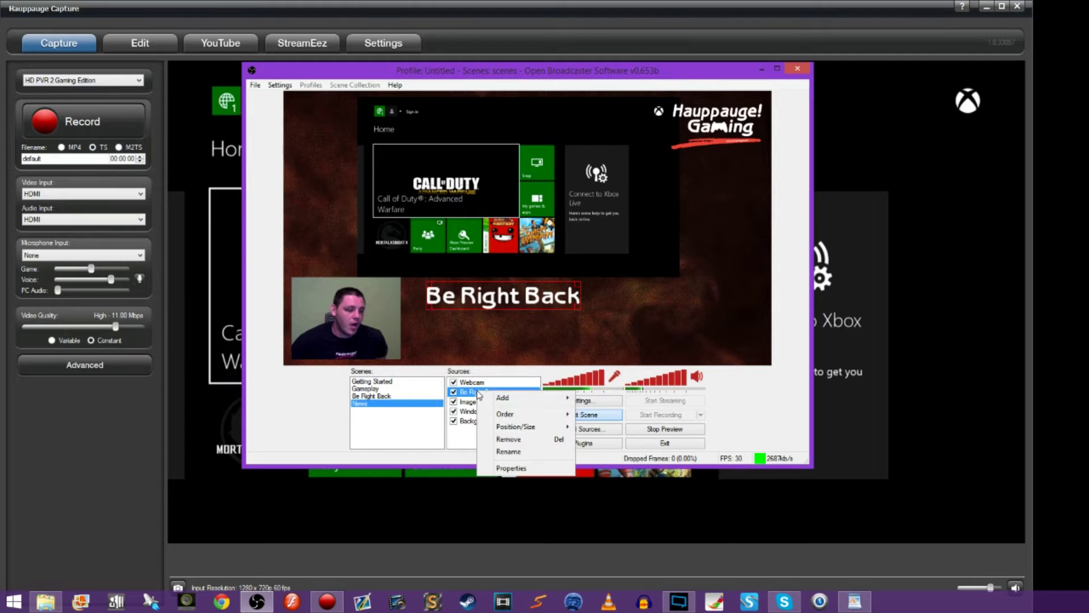
Replace the Be Right Back title text with 'Gaming News'.
click(513, 469)
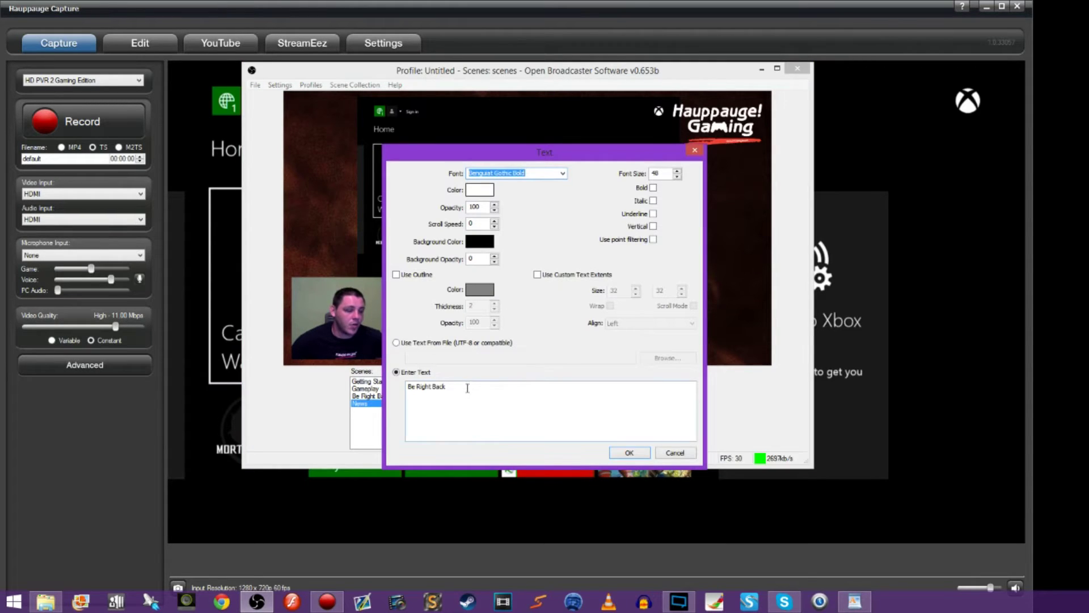
drag(468, 388, 404, 388)
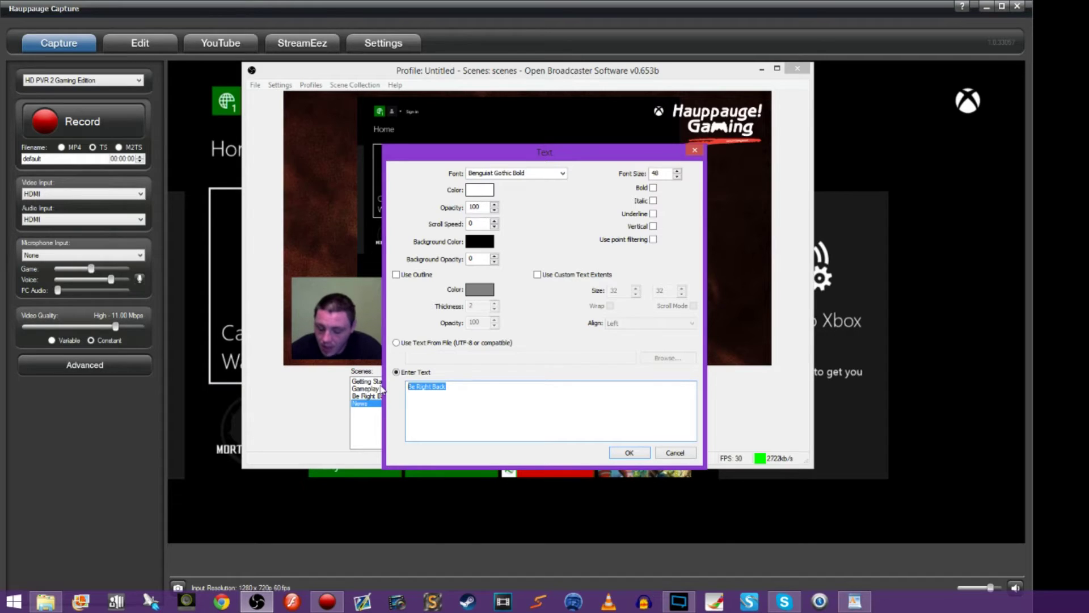
text(Gaming )
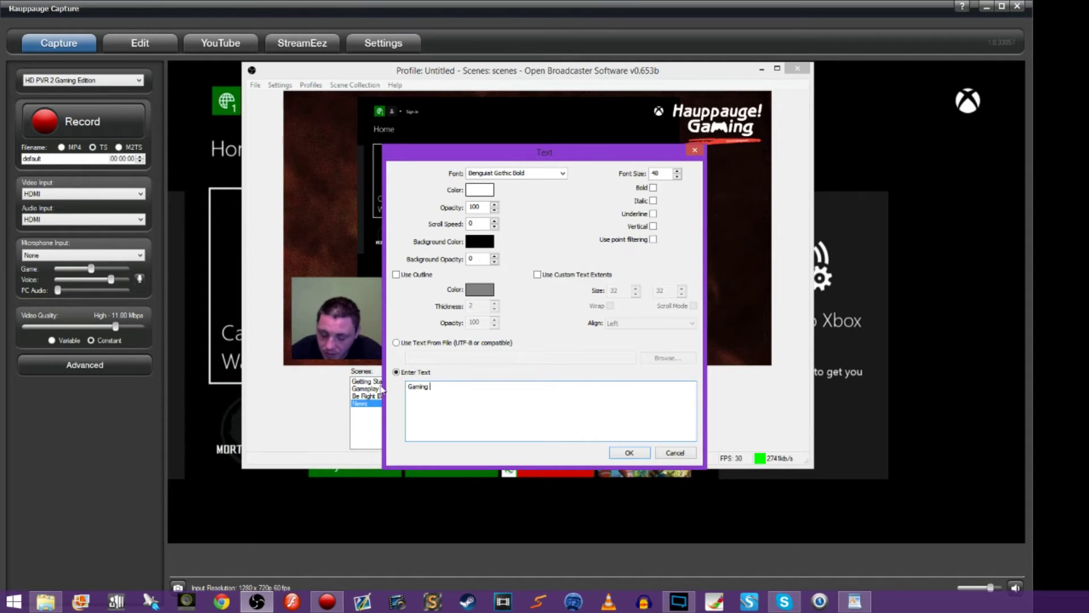
text(News)
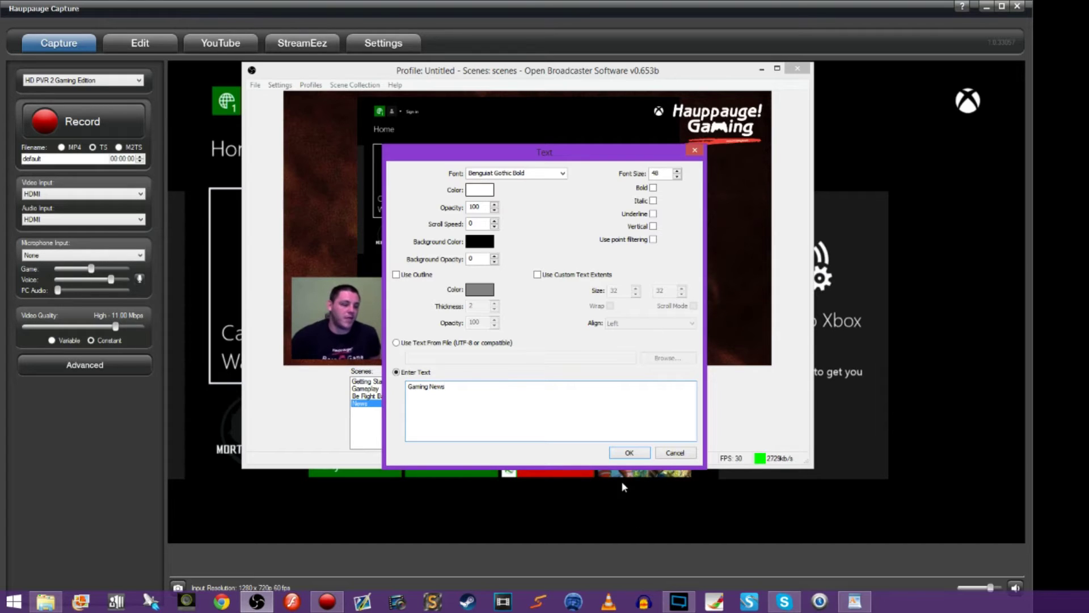
click(630, 452)
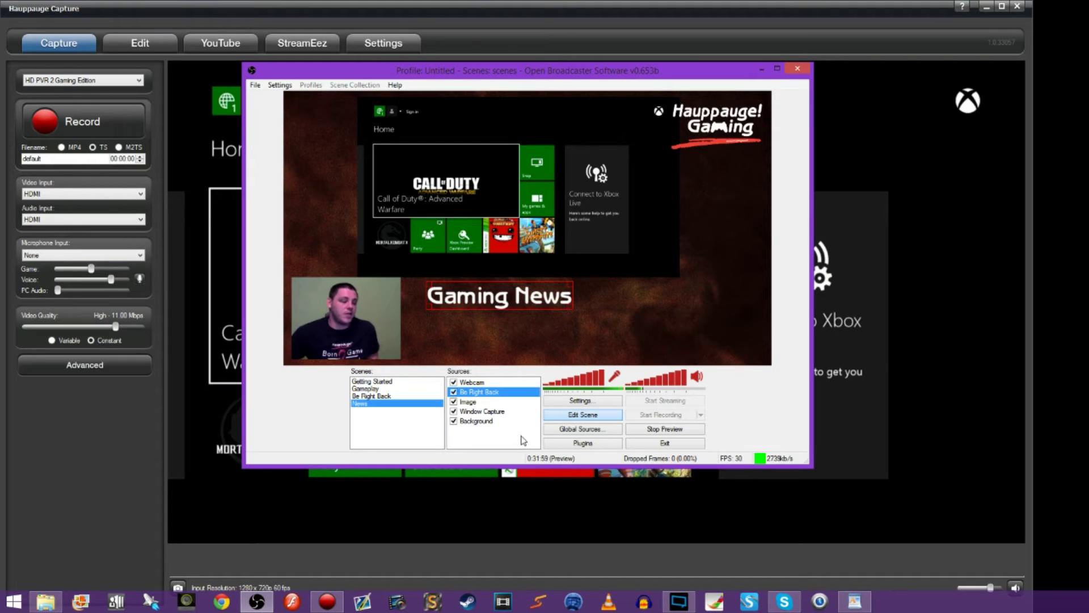
Bring up the Skype call and shrink the OBS window into the lower left.
mouse_move(784, 606)
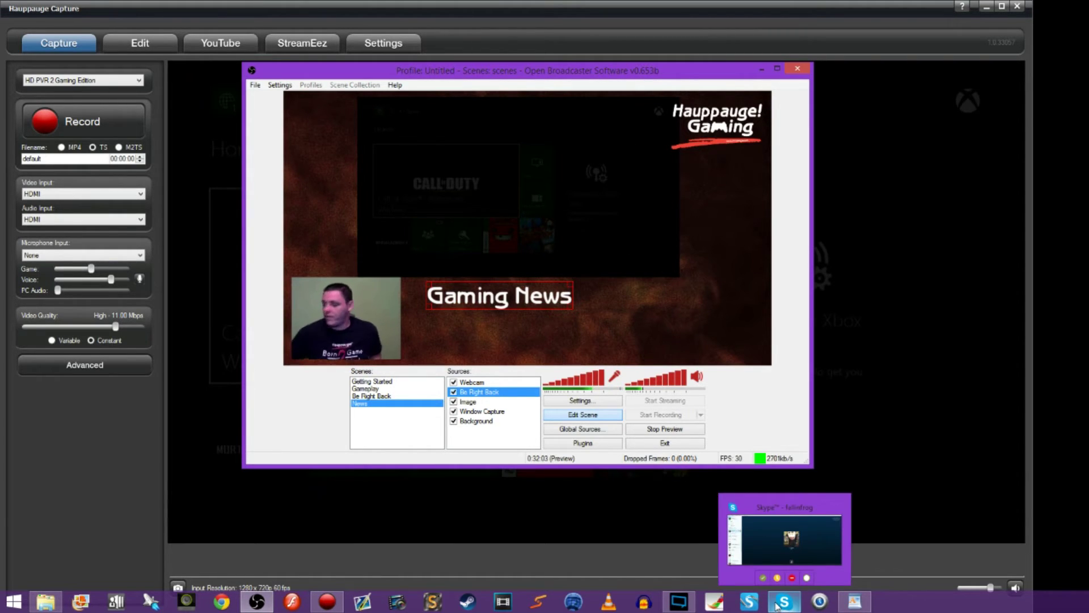
click(775, 608)
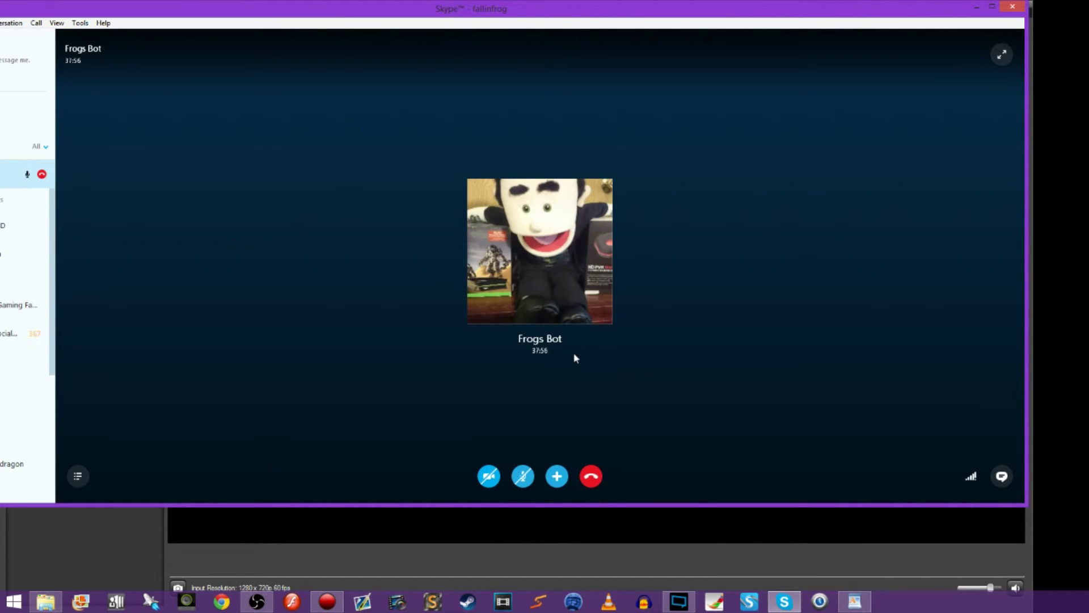
click(257, 602)
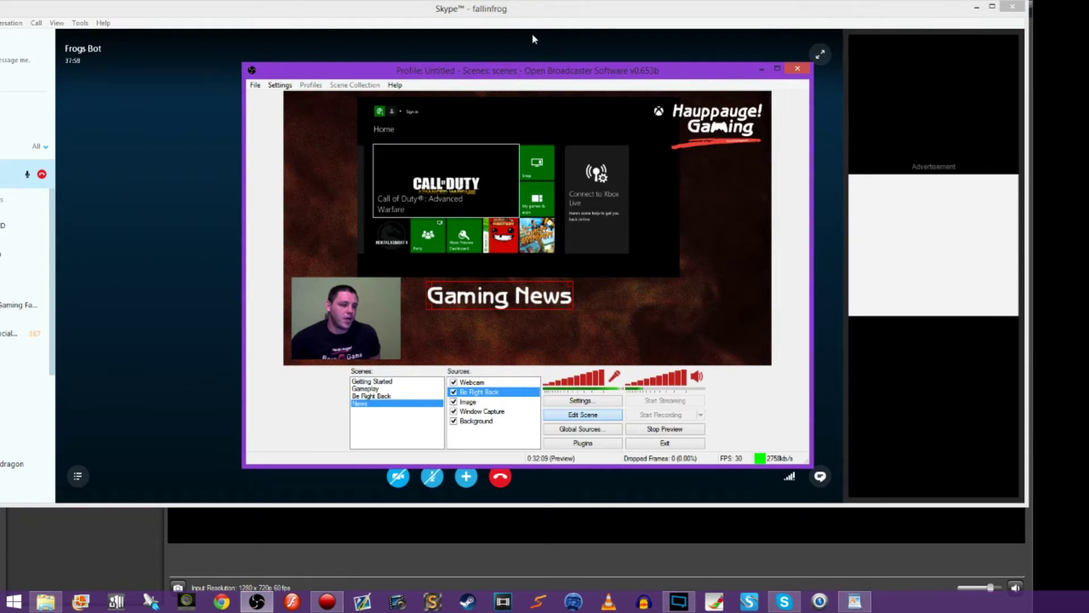
drag(527, 72, 260, 66)
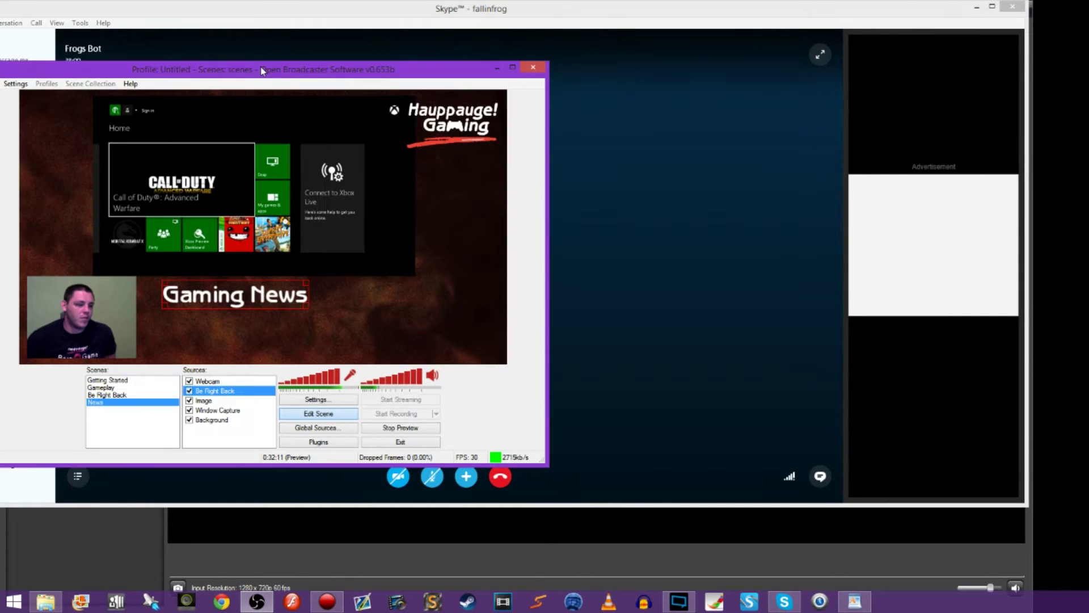
drag(392, 62, 378, 97)
key(alt+Tab)
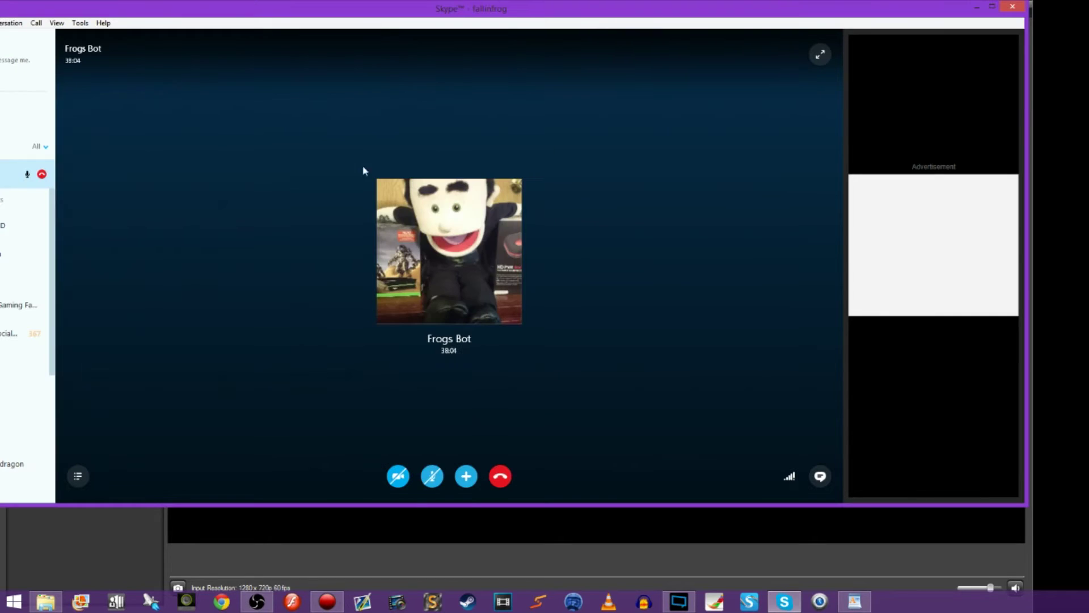
click(258, 597)
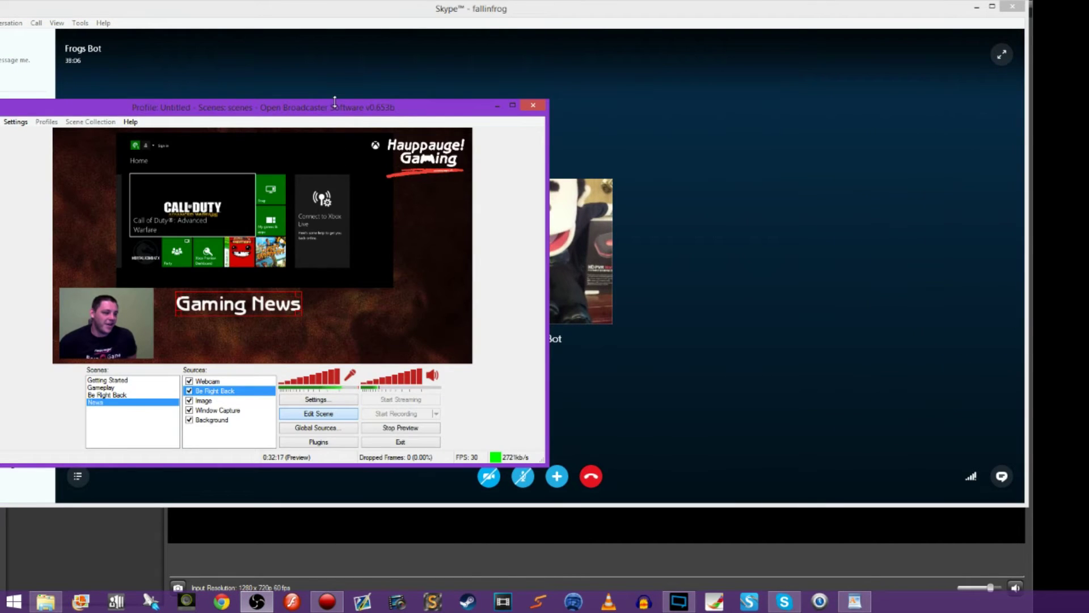
drag(335, 97, 308, 172)
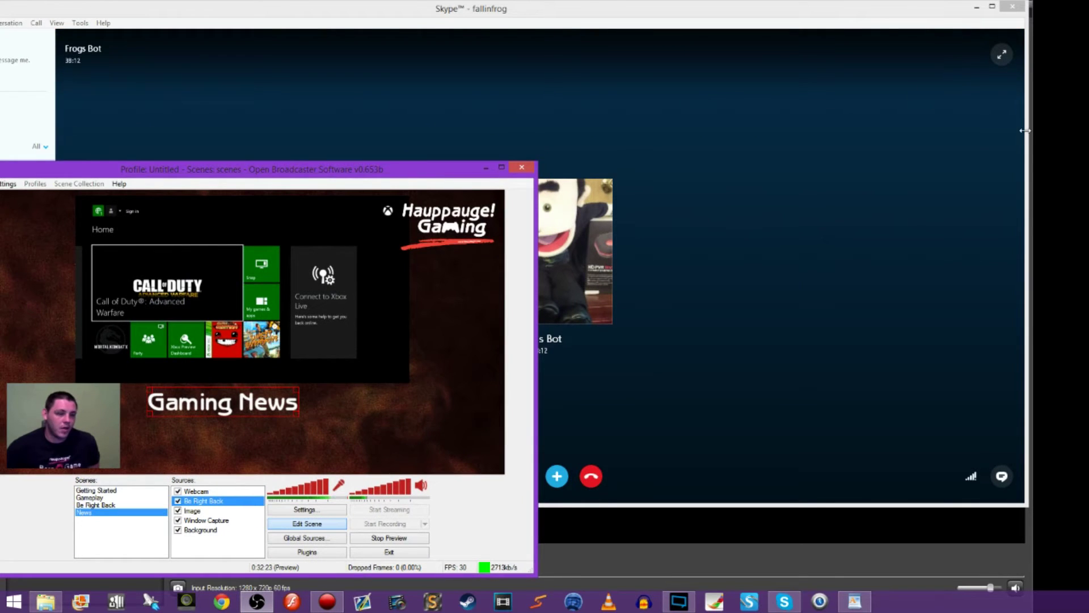
Narrow the Skype window and move it right, fitting OBS beside it.
drag(1025, 134, 803, 136)
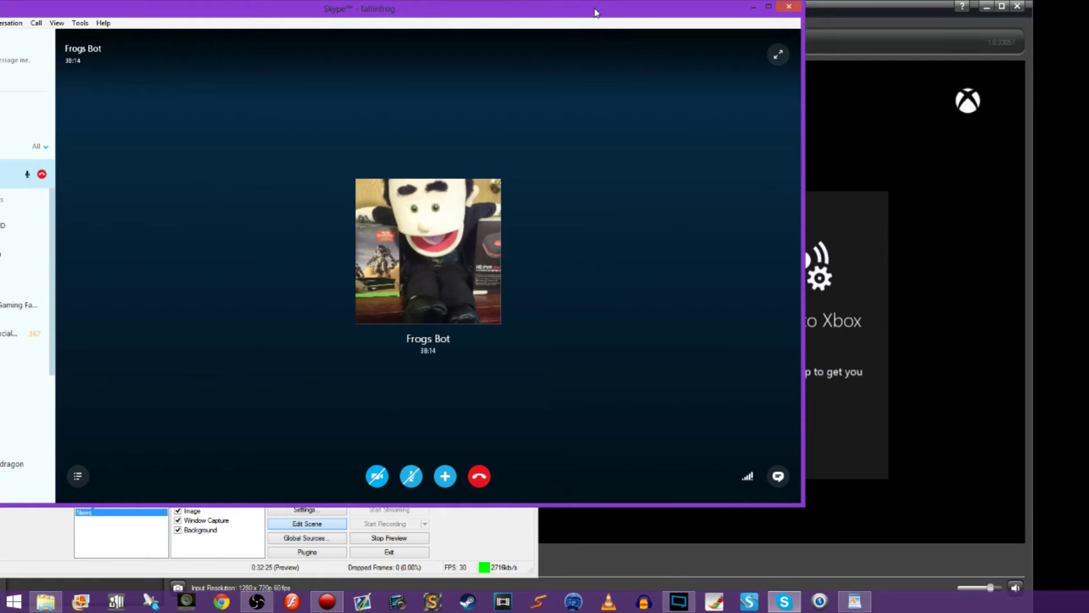
drag(595, 13, 838, 56)
click(135, 173)
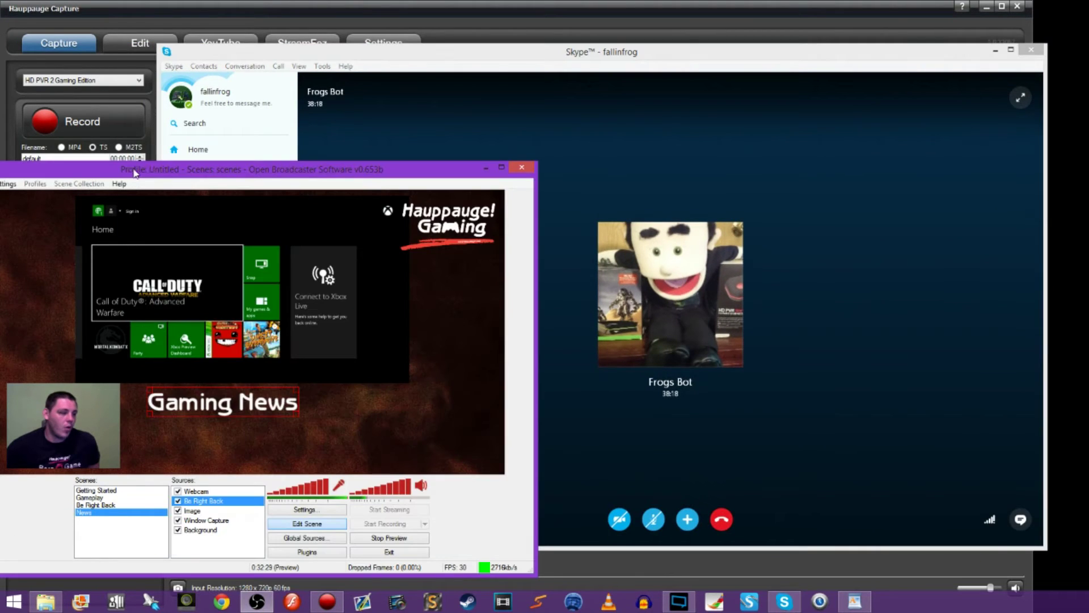
drag(135, 173, 149, 124)
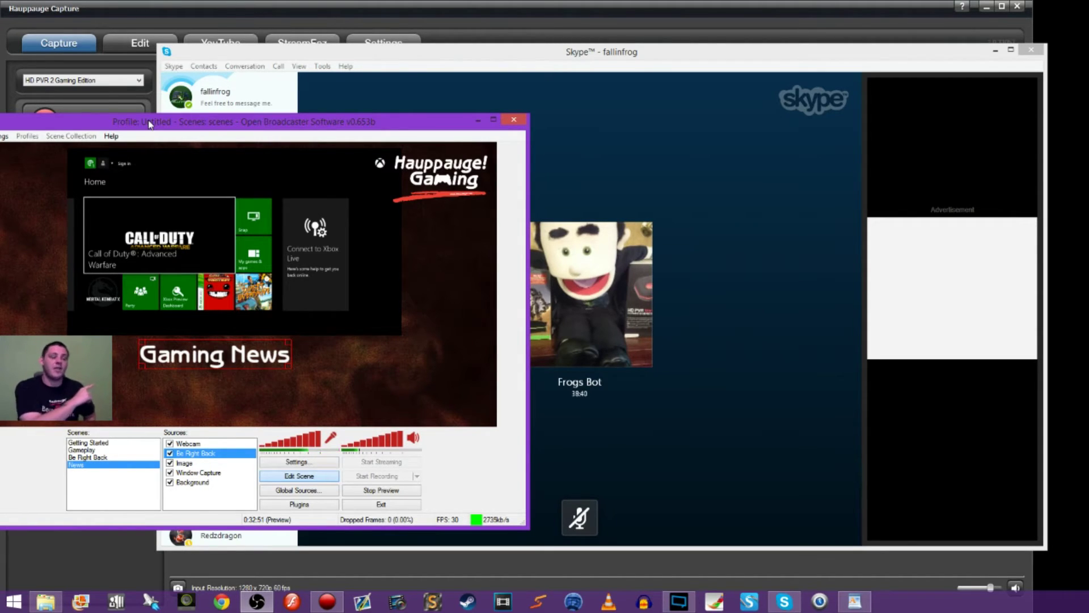
mouse_move(630, 345)
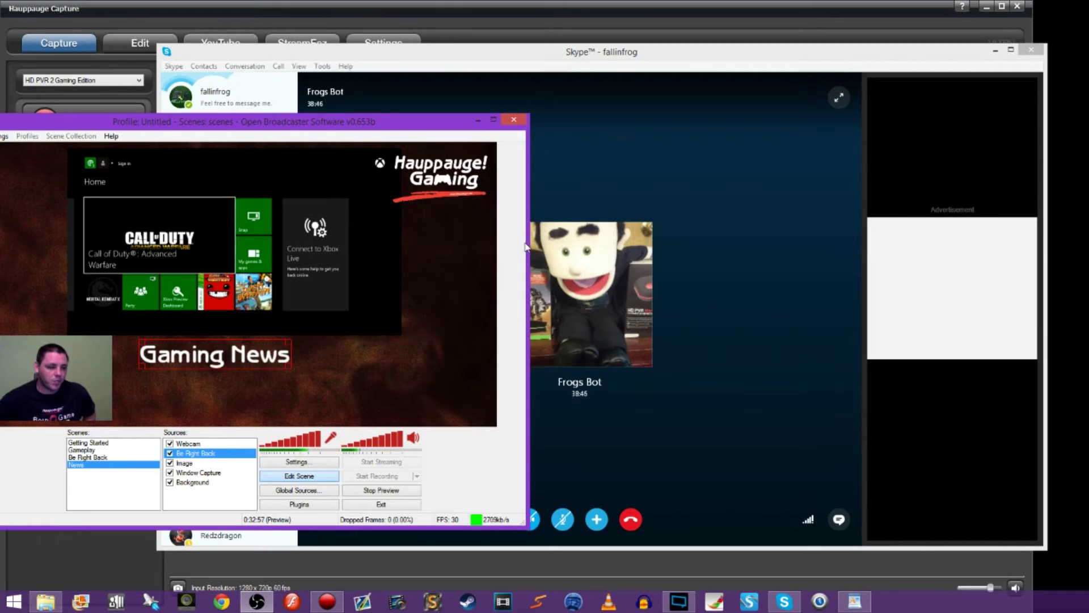
drag(527, 242, 465, 242)
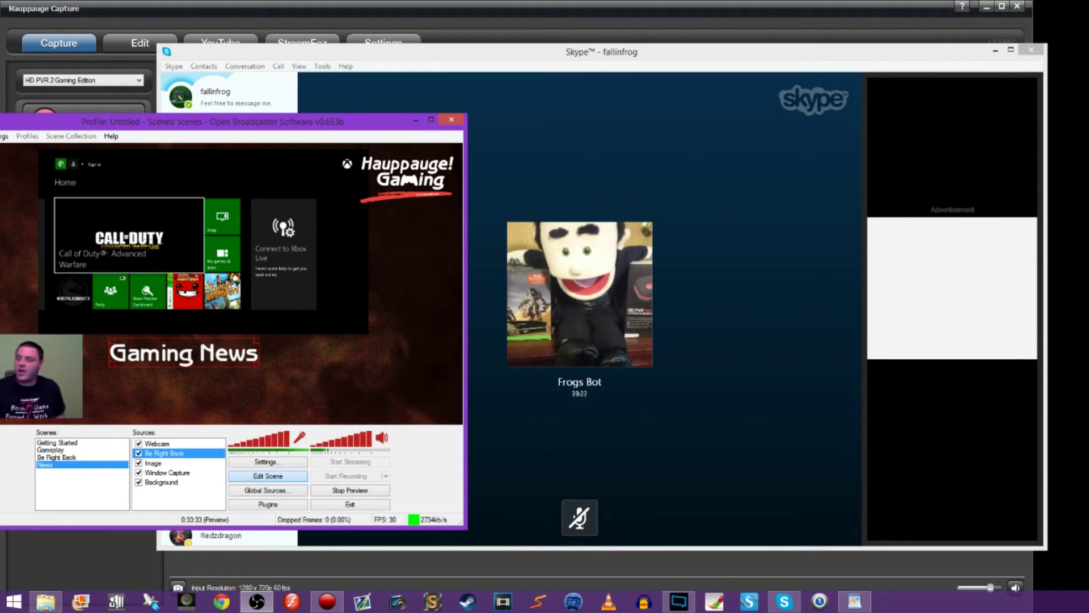
mouse_move(608, 185)
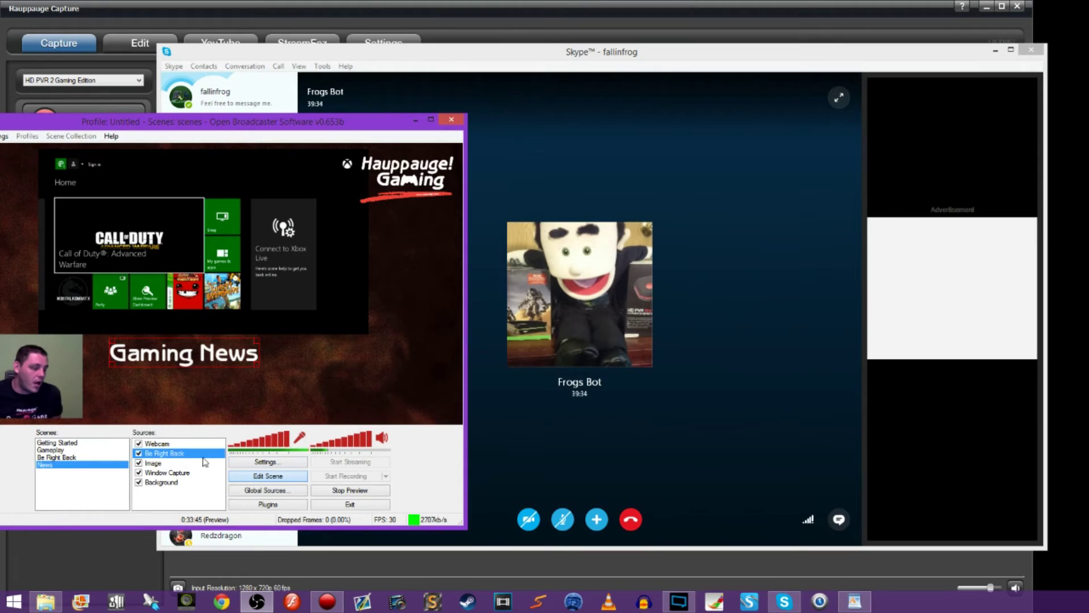
click(162, 492)
Add a Window Capture source named Guest with mouse cursor capture turned off.
right_click(163, 496)
mouse_move(169, 498)
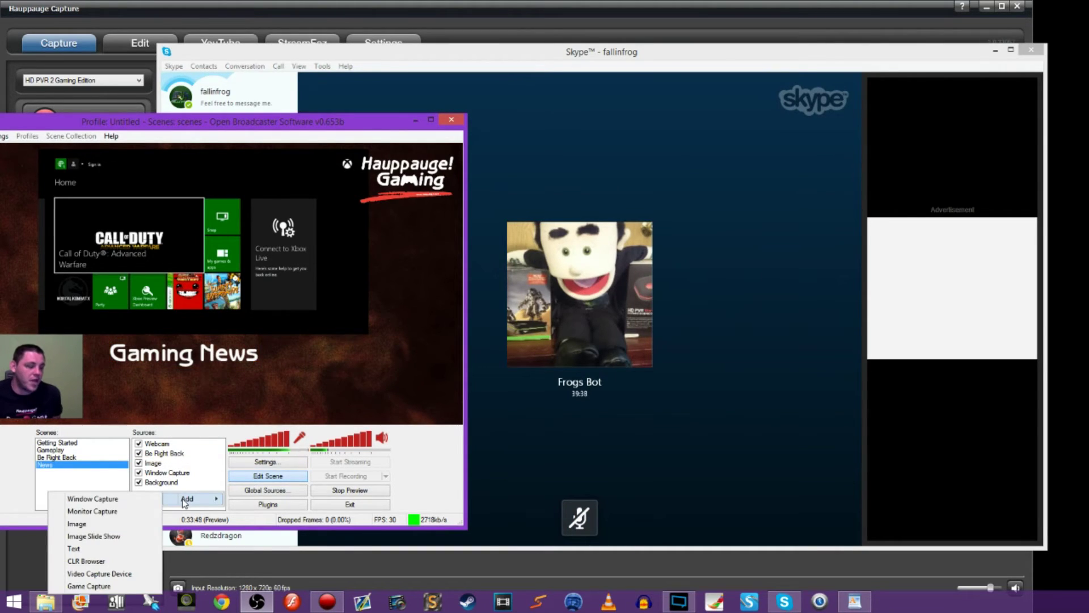
click(121, 500)
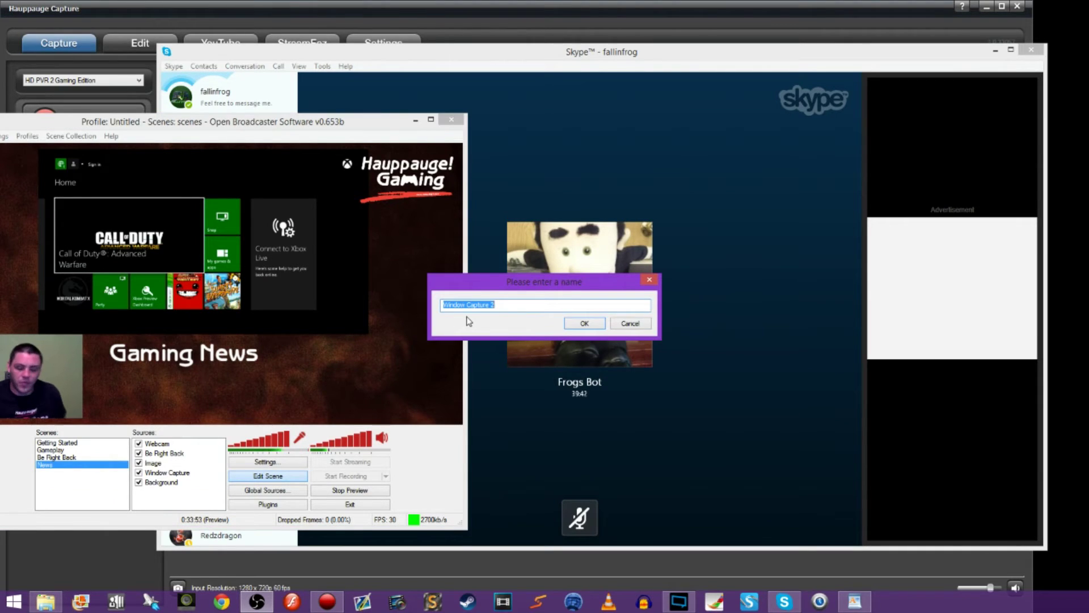
text(Guest)
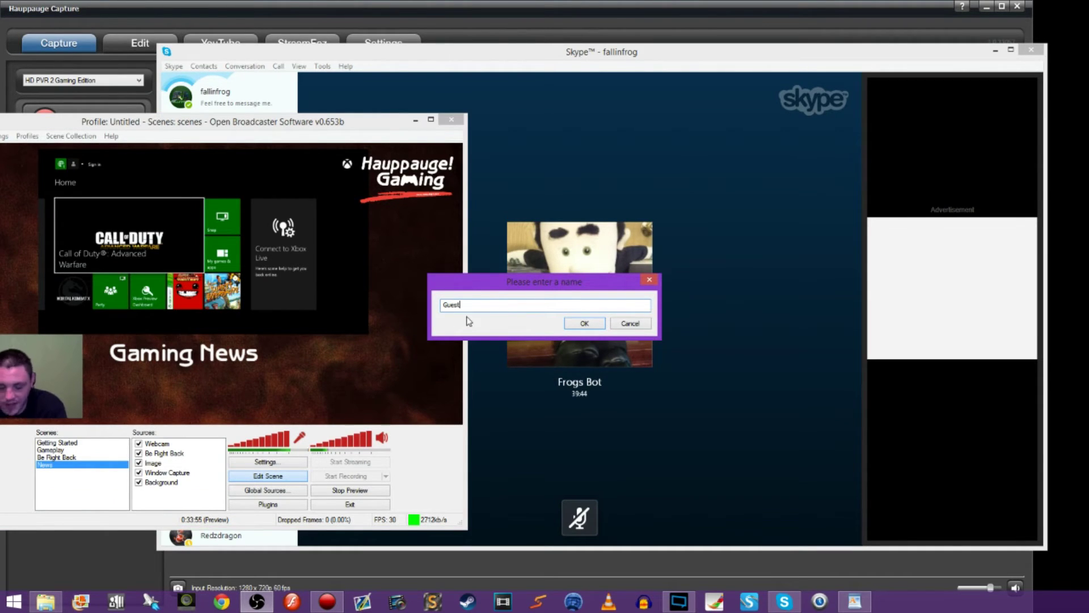
key(Return)
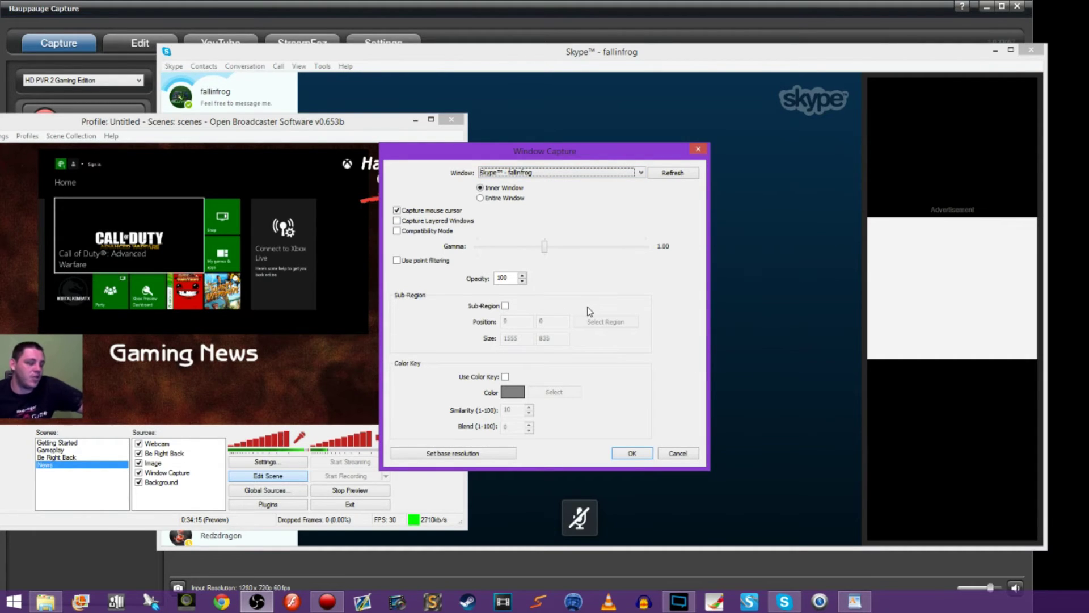
click(398, 211)
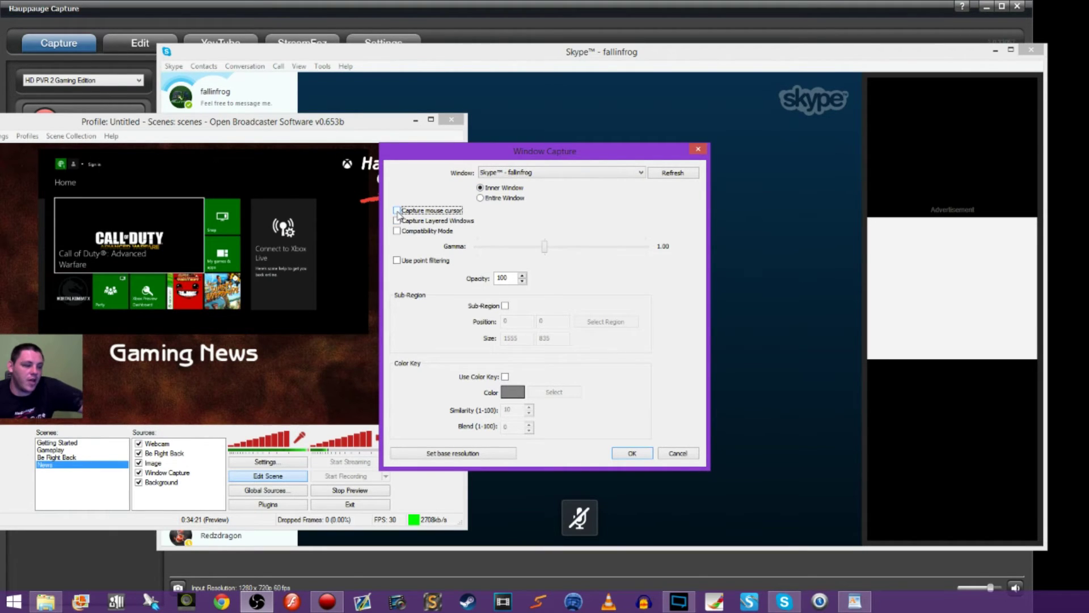
Enable region capture and start marking the guest video area on Skype.
click(505, 305)
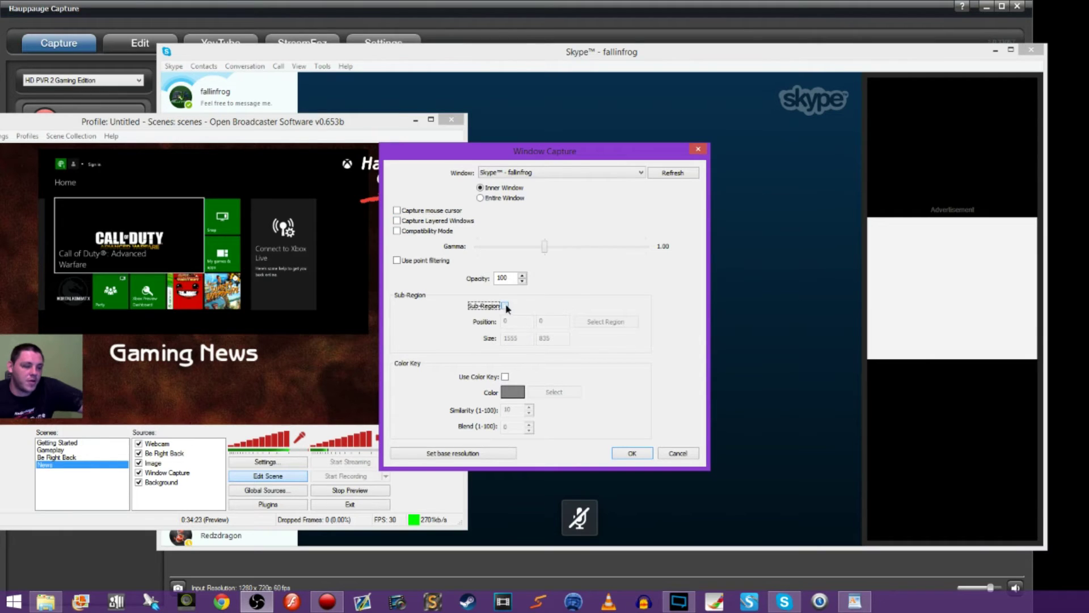
drag(547, 151, 258, 168)
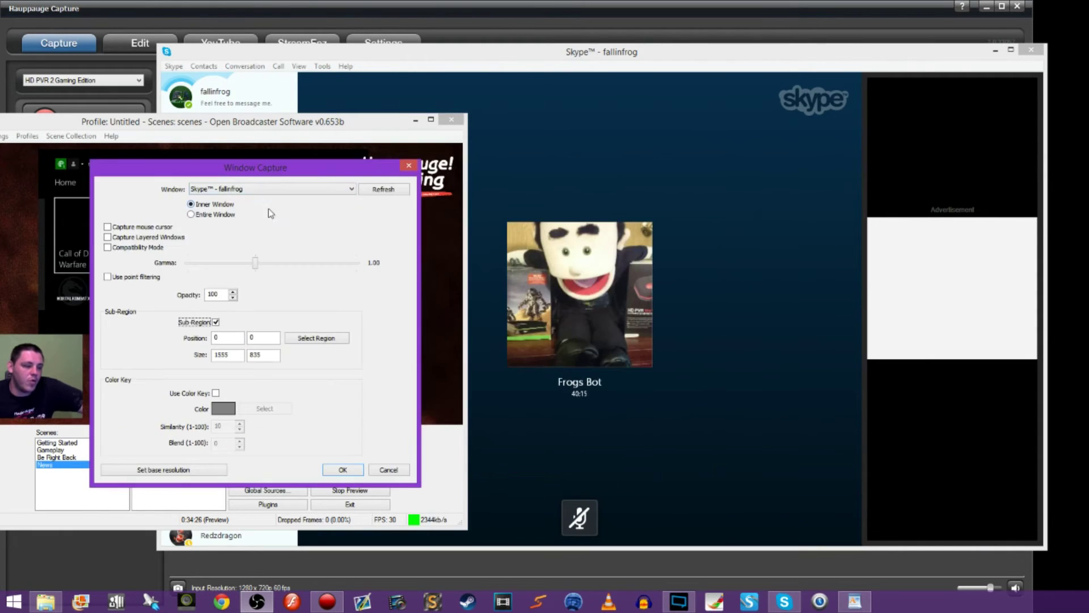
click(318, 339)
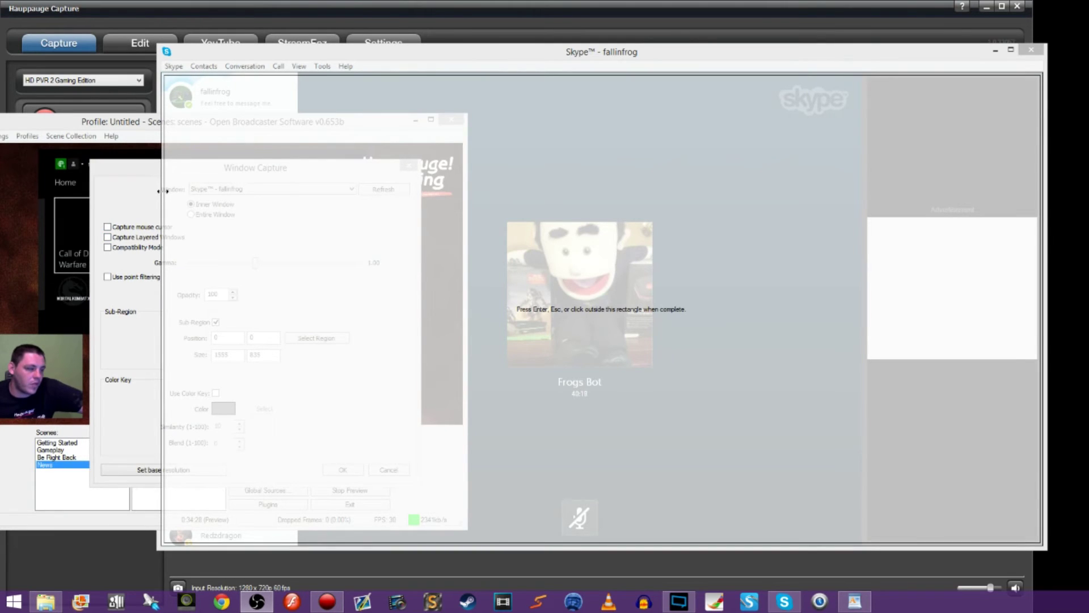
drag(159, 191, 511, 218)
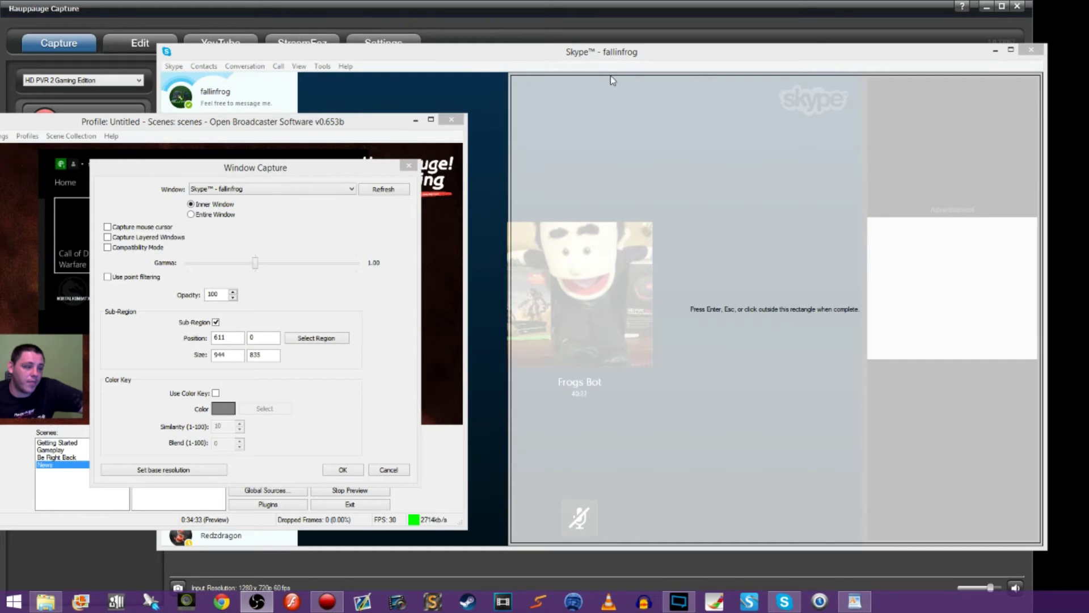
drag(611, 76, 597, 226)
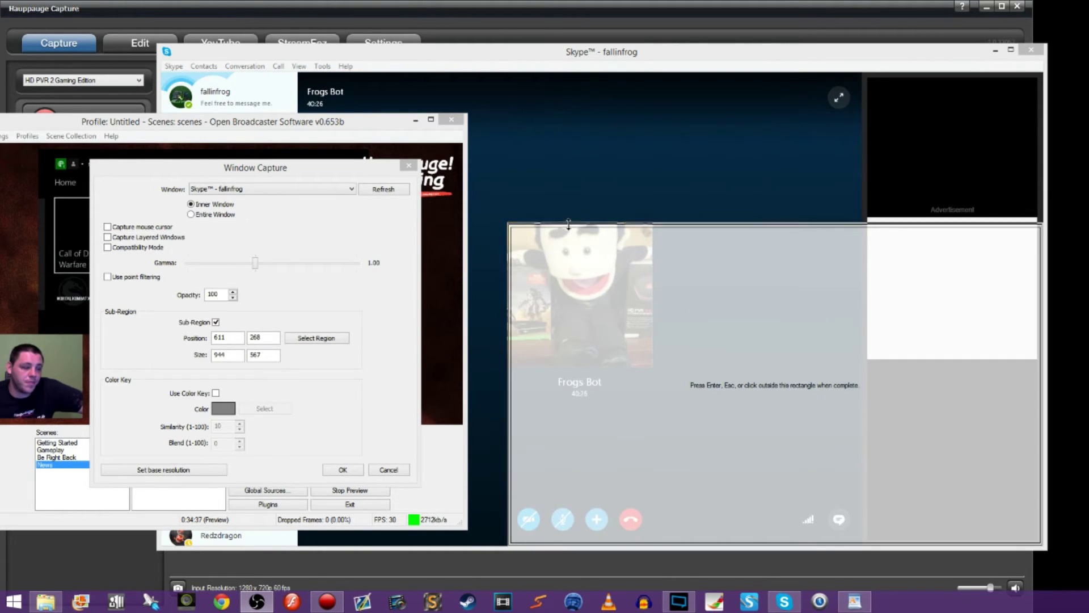
drag(568, 227, 568, 224)
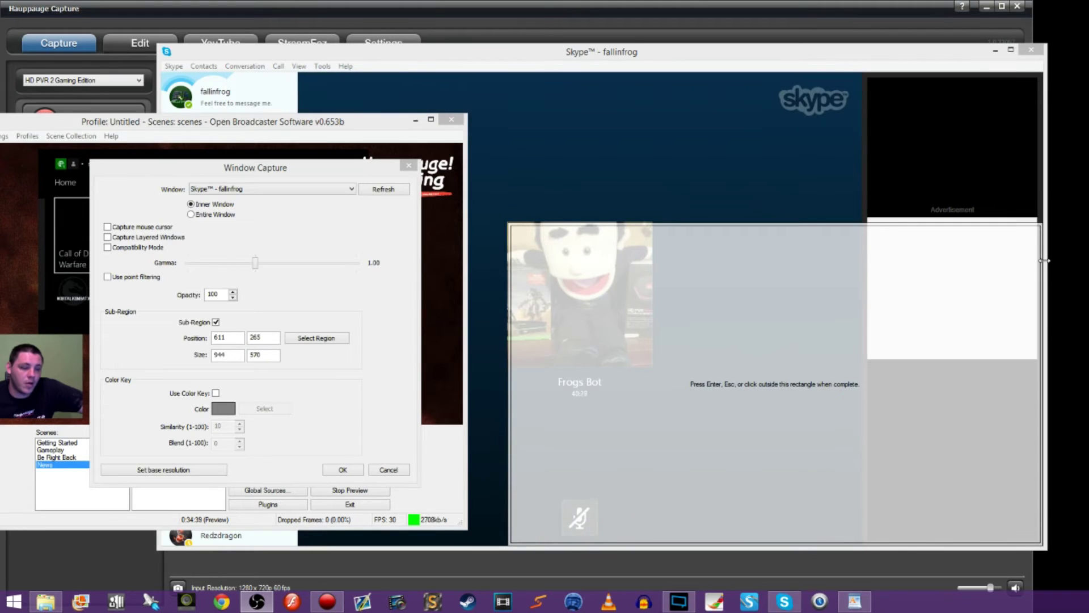
mouse_move(1044, 260)
mouse_down()
mouse_move(1016, 263)
mouse_move(1033, 263)
mouse_up()
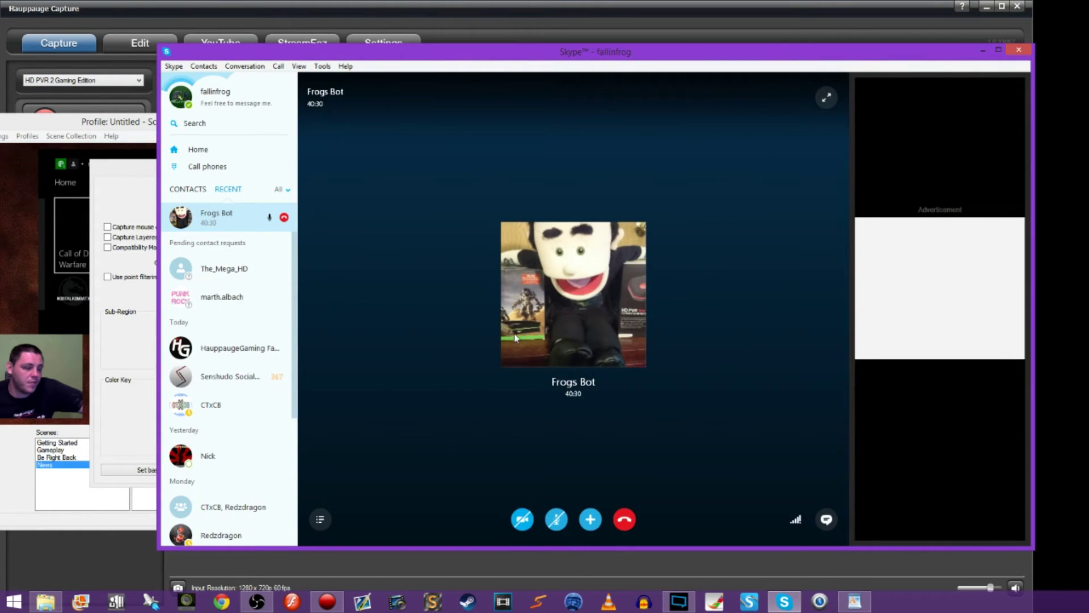
key(alt+Tab)
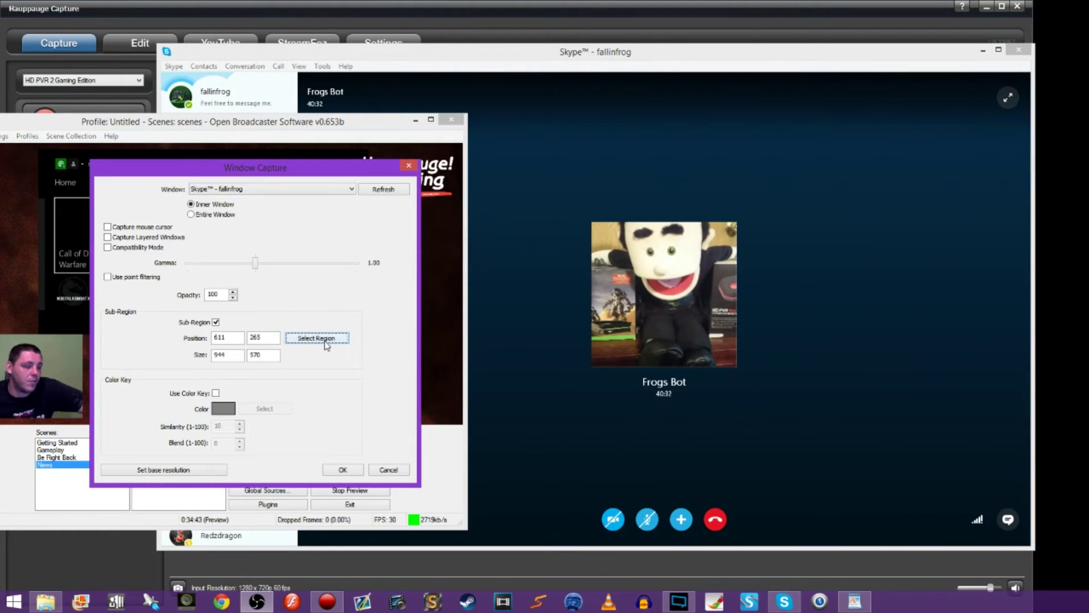
Set the capture region to the 299×256 guest video and apply the settings.
click(325, 340)
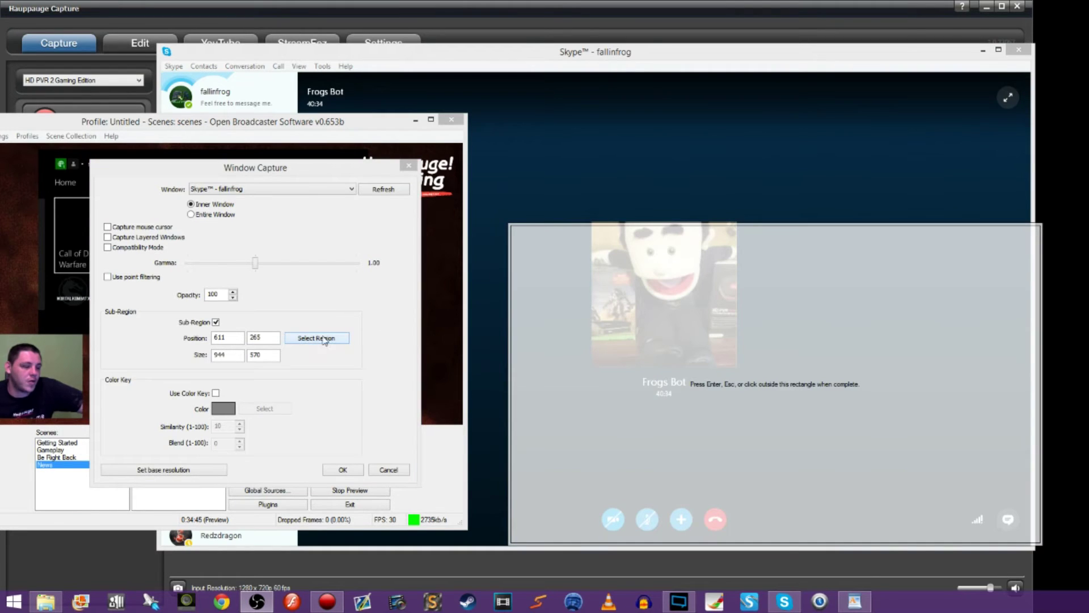
drag(622, 224, 623, 224)
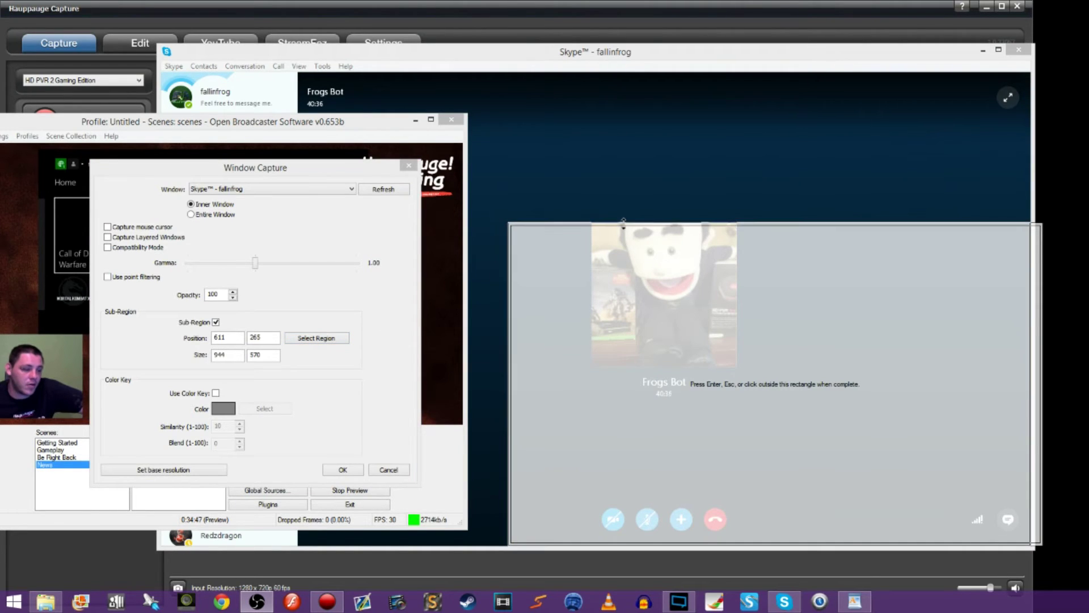
drag(513, 262, 594, 261)
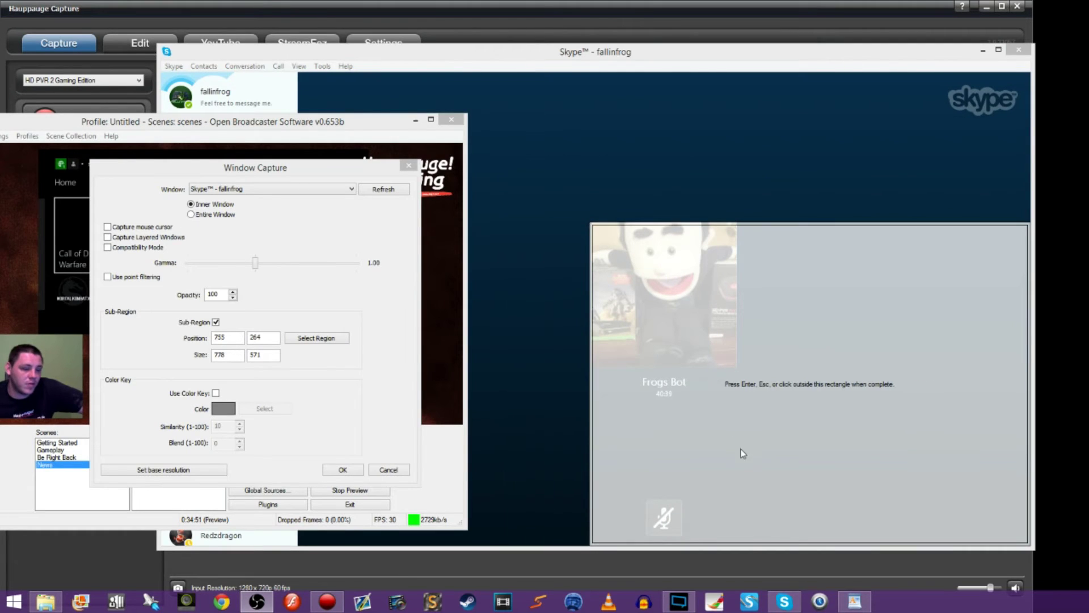
drag(751, 544, 737, 365)
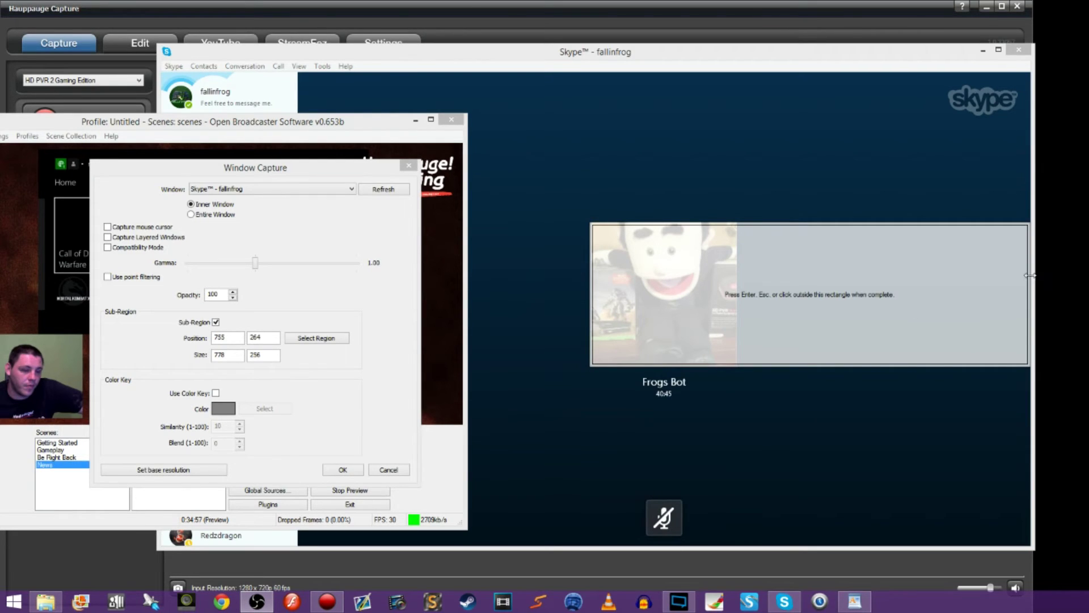
drag(1030, 276, 736, 271)
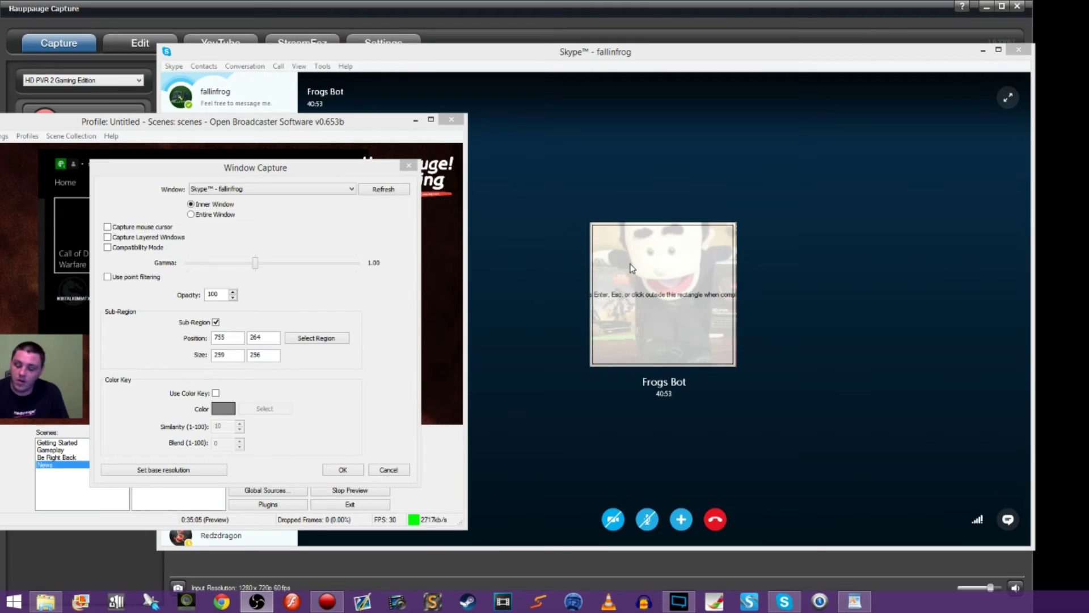
key(Return)
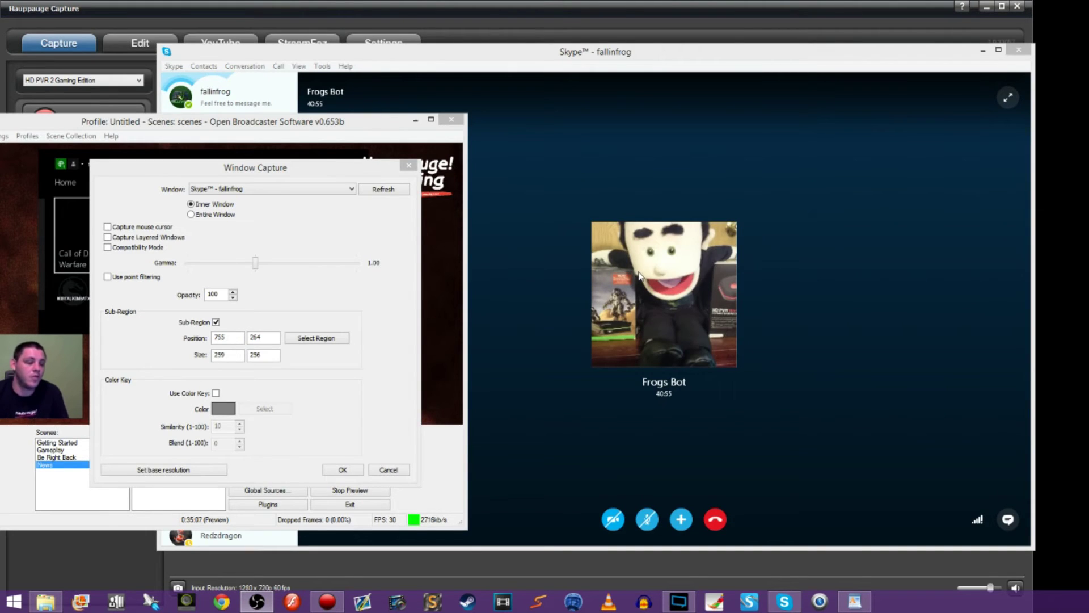
click(341, 469)
Maximize OBS and enlarge the Guest feed into the News scene's bottom-right corner.
drag(248, 118, 540, 91)
double_click(539, 88)
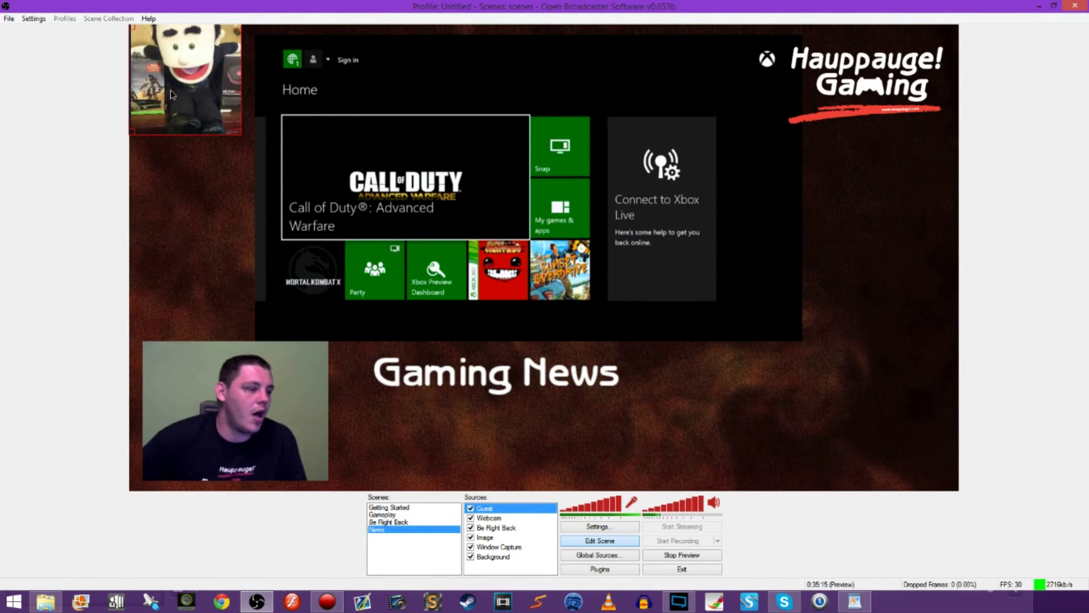
drag(199, 105, 845, 426)
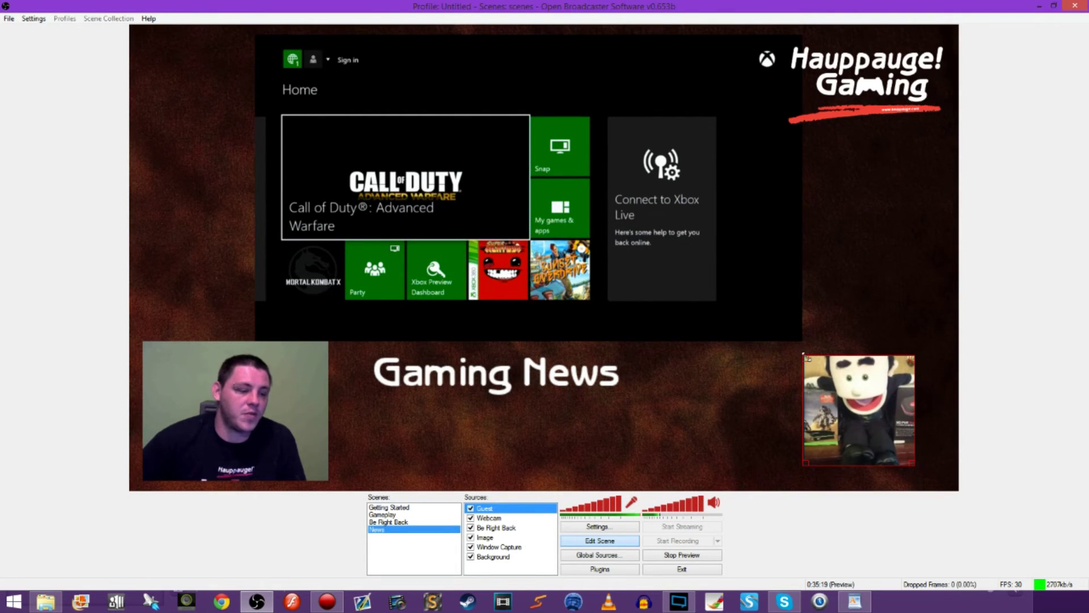
drag(806, 357, 772, 333)
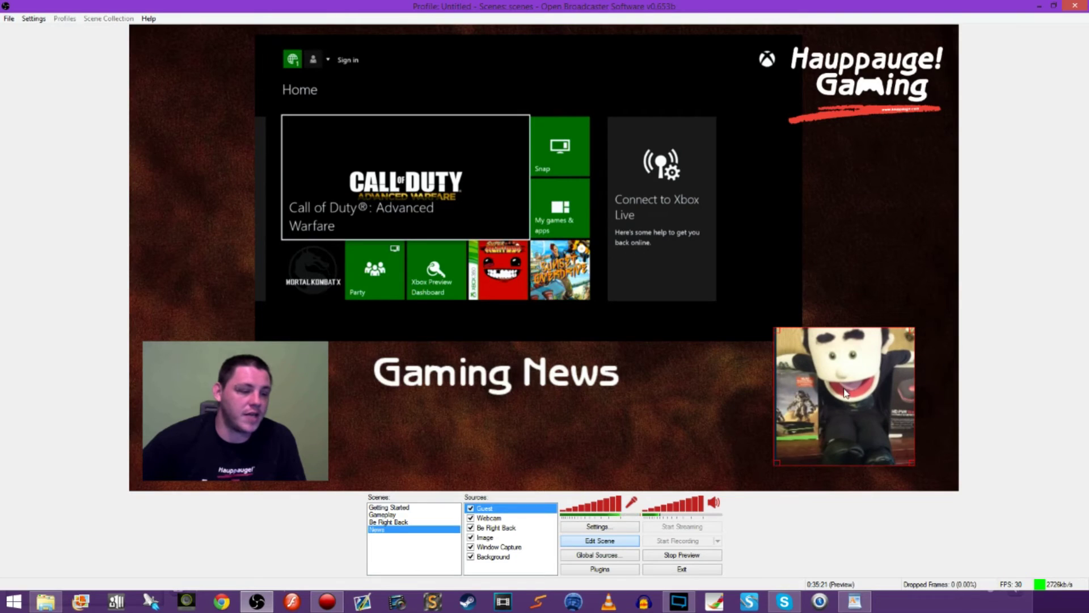
drag(842, 390, 875, 402)
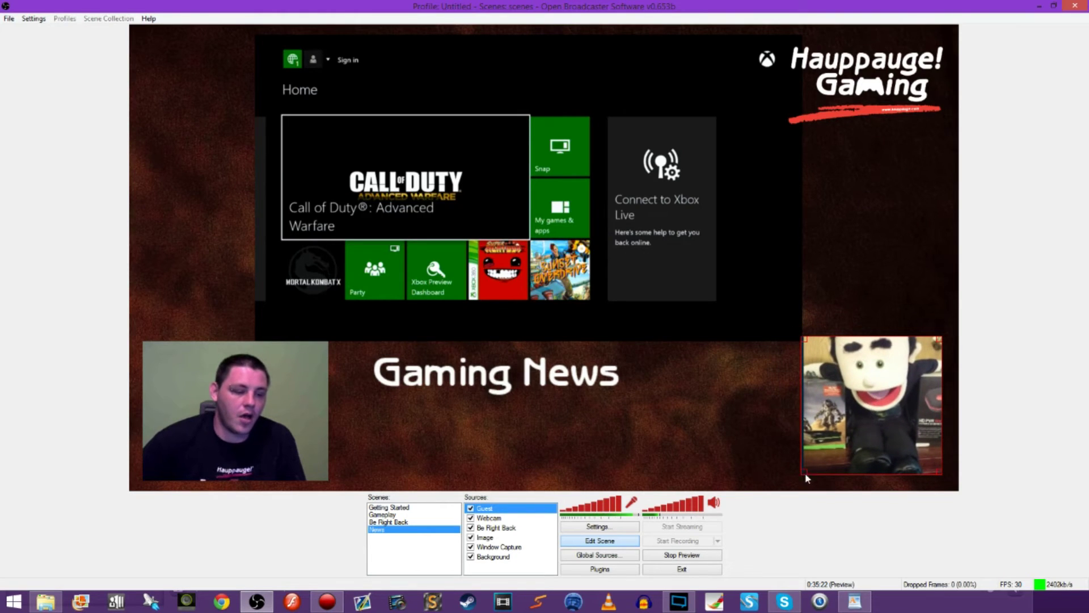
drag(806, 473, 799, 478)
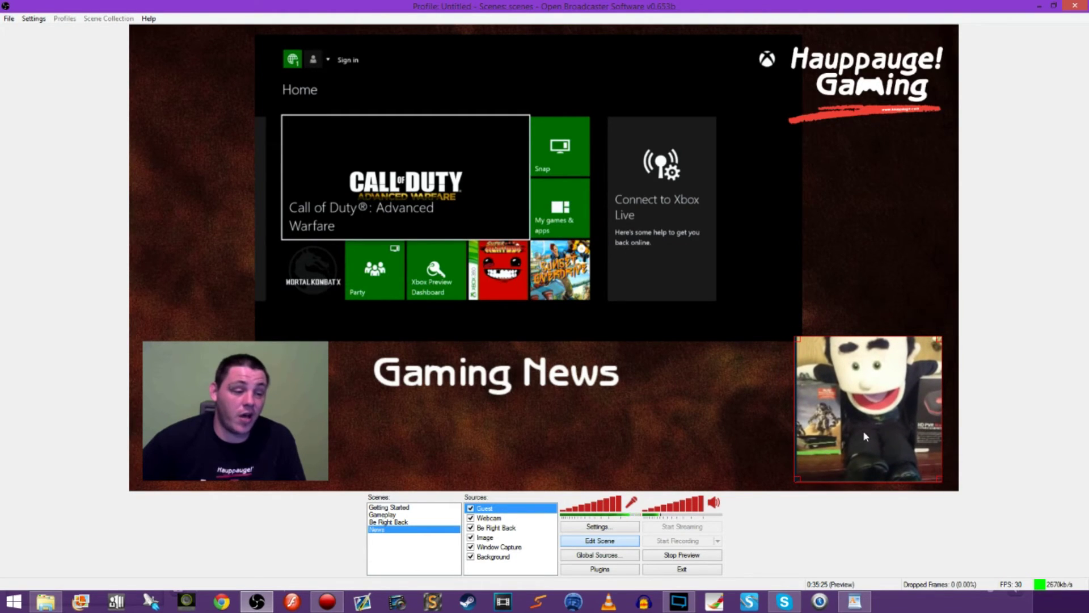
drag(863, 430, 872, 439)
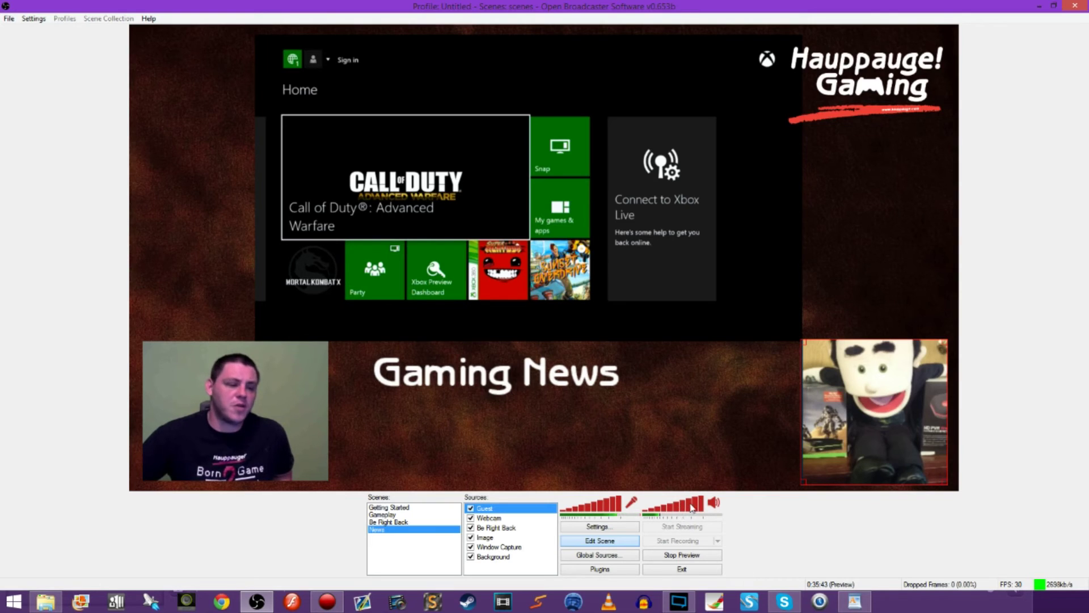
click(783, 602)
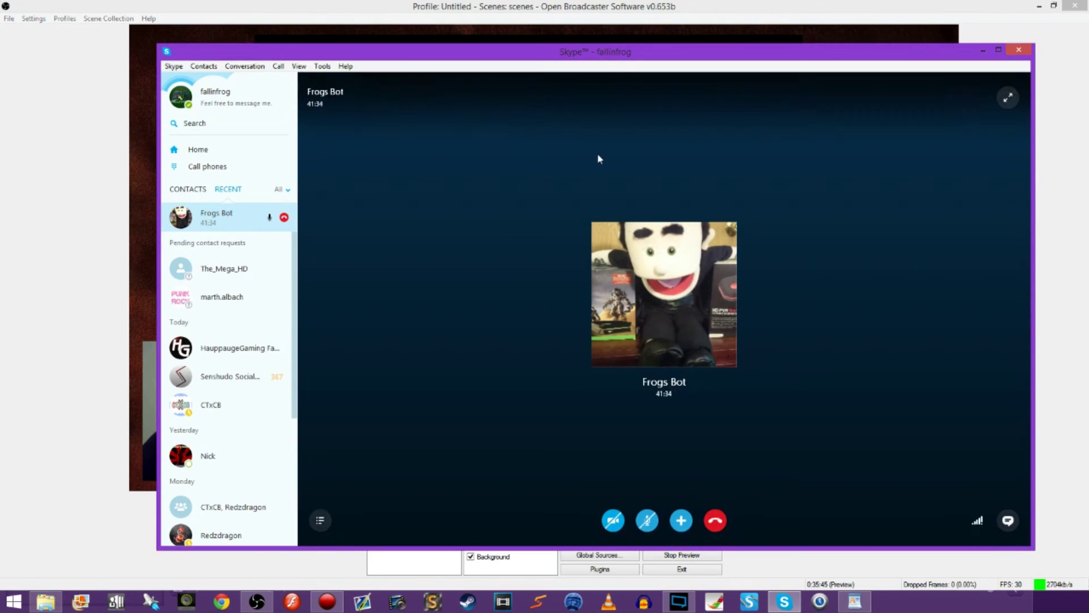
click(323, 68)
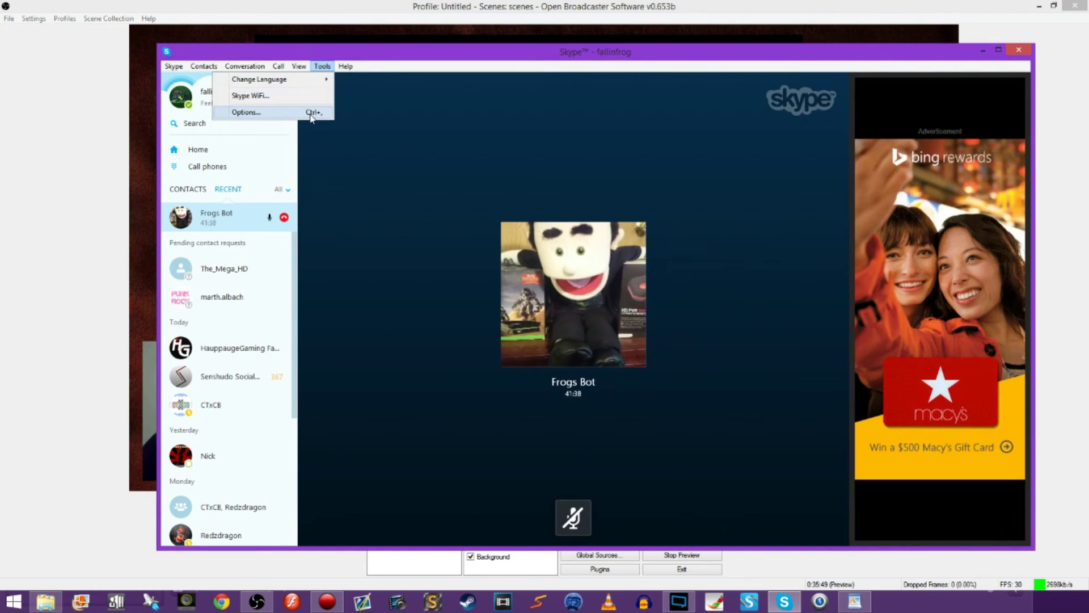
click(311, 115)
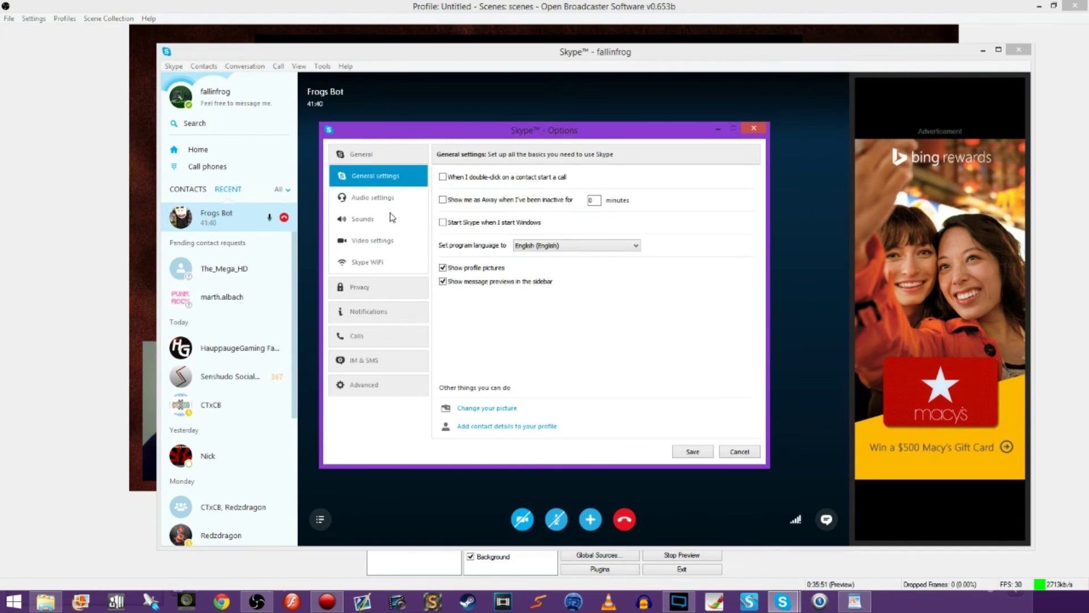
click(368, 198)
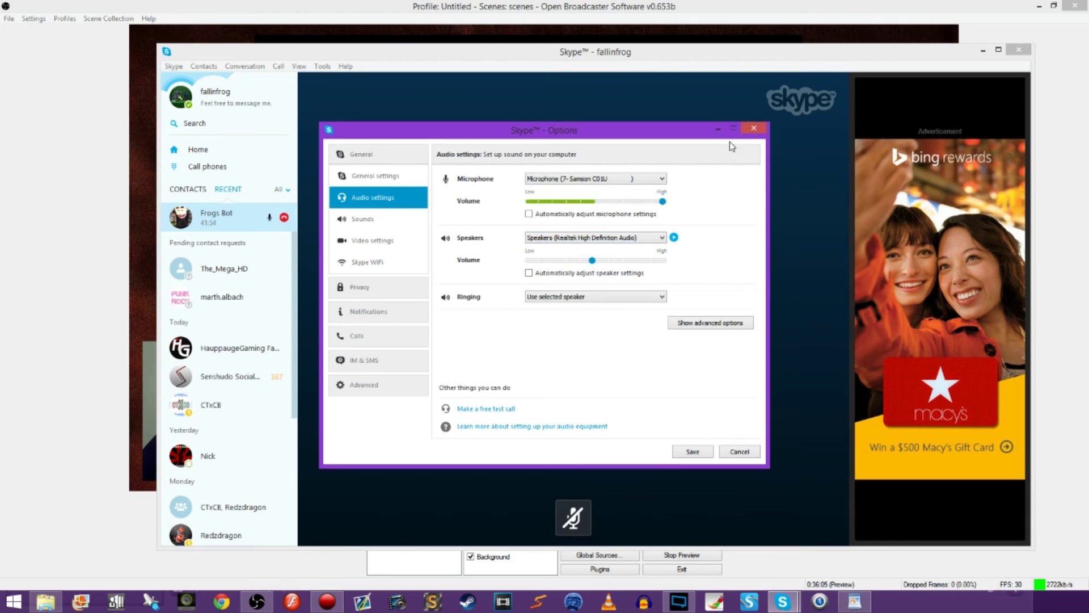
click(754, 129)
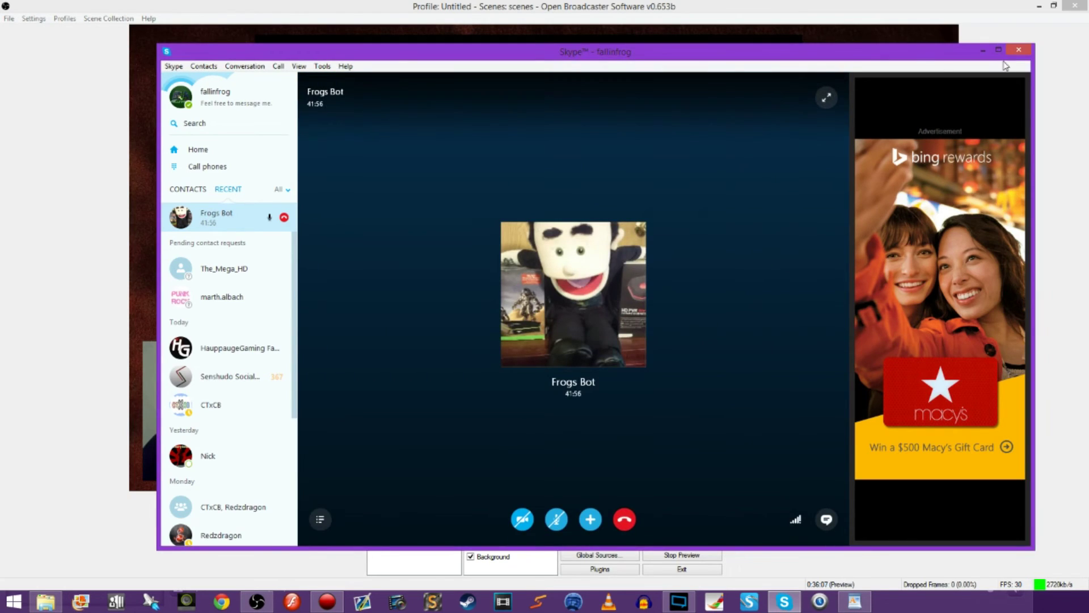
click(442, 21)
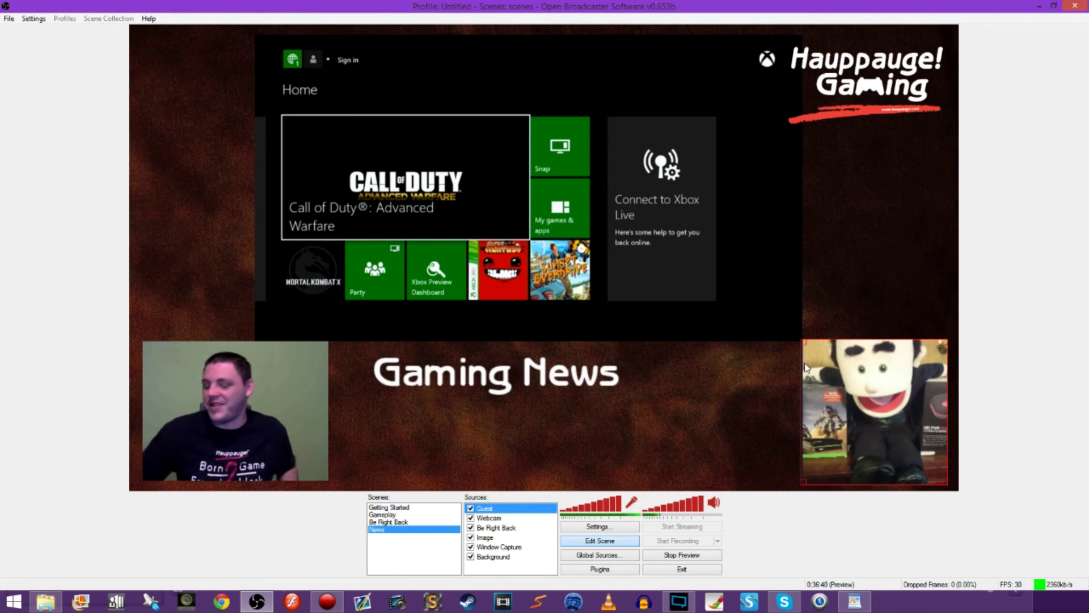
Shrink the Xbox capture to top centre and move Gaming News right to the middle.
click(559, 376)
click(565, 209)
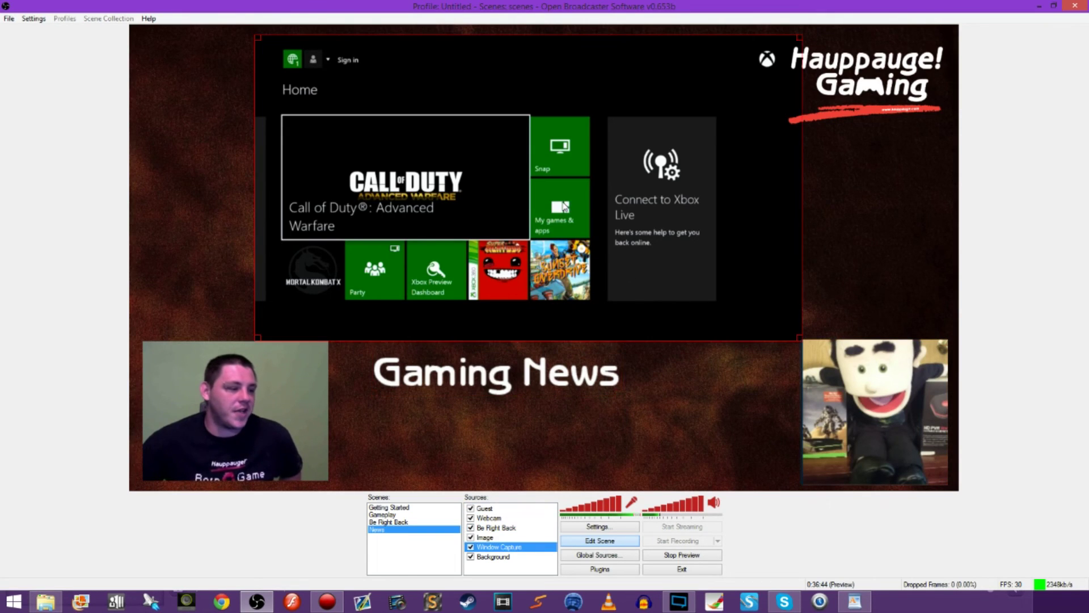
drag(565, 208, 571, 272)
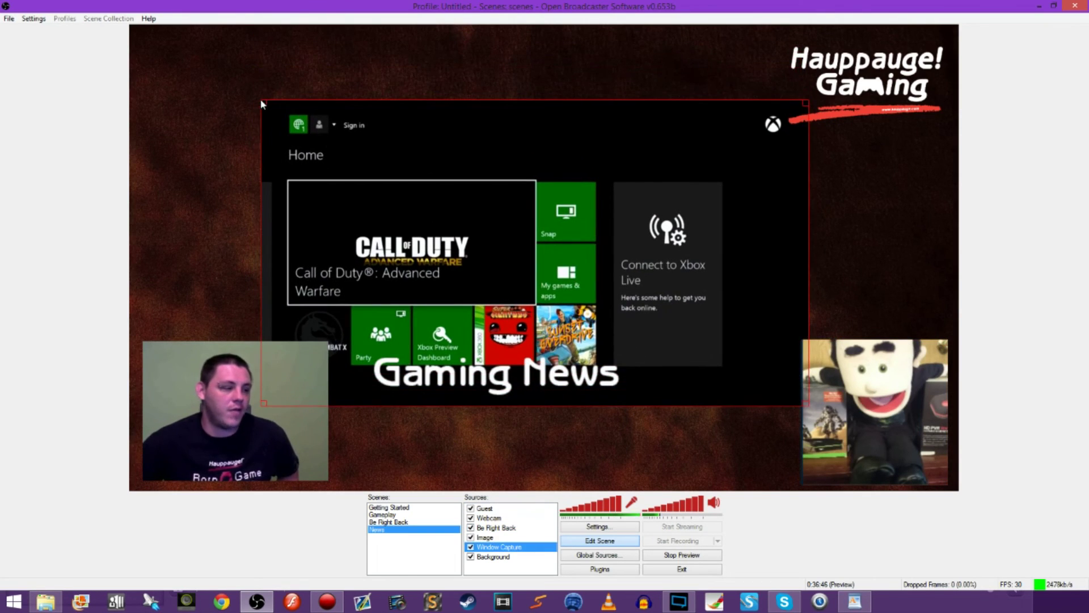
drag(261, 103, 363, 201)
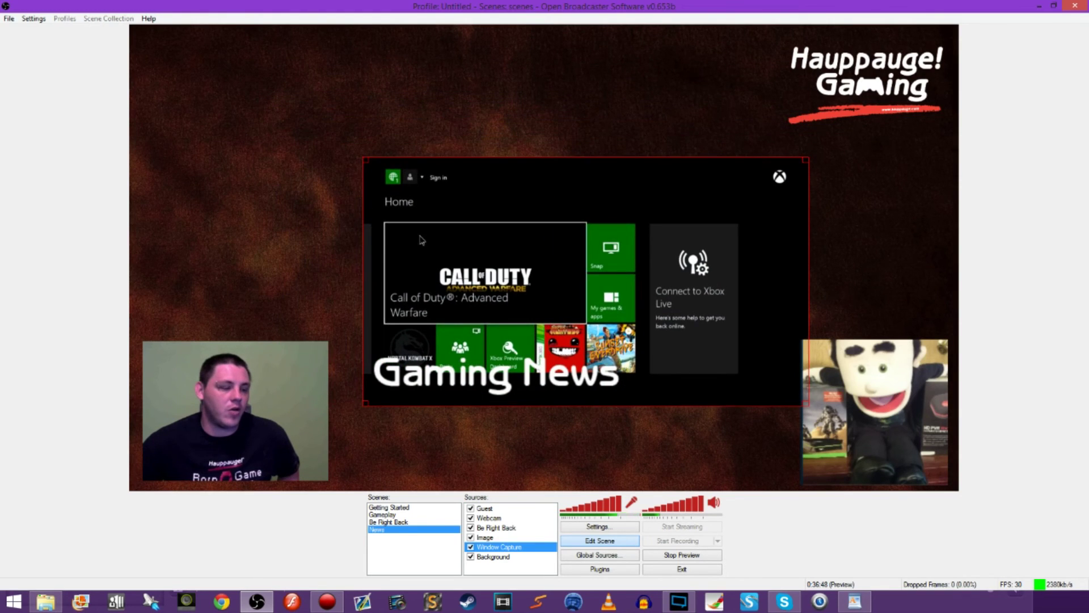
drag(421, 239, 399, 165)
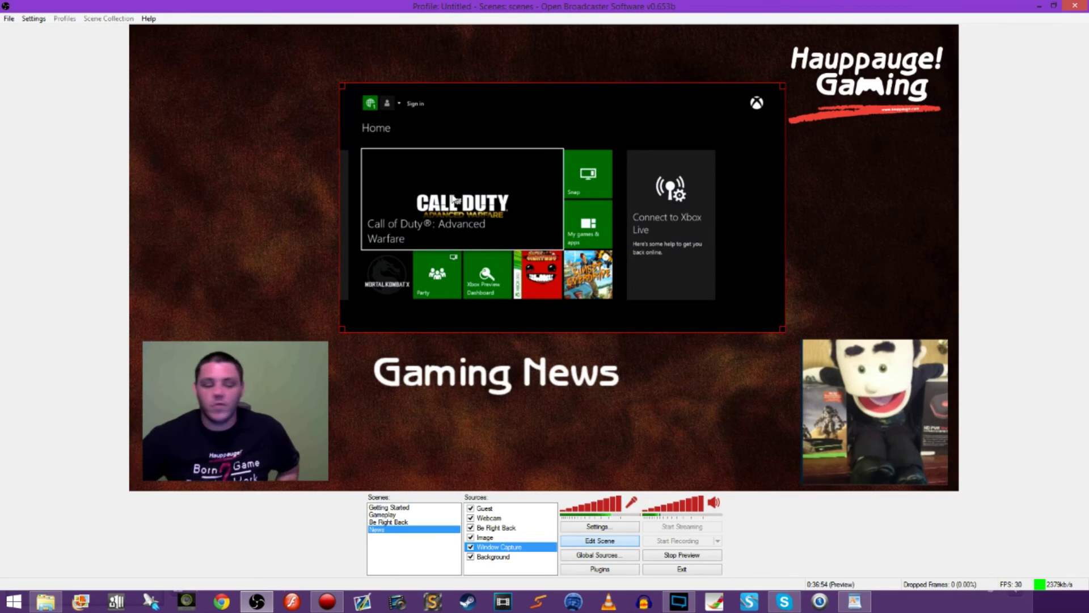
drag(485, 381, 536, 379)
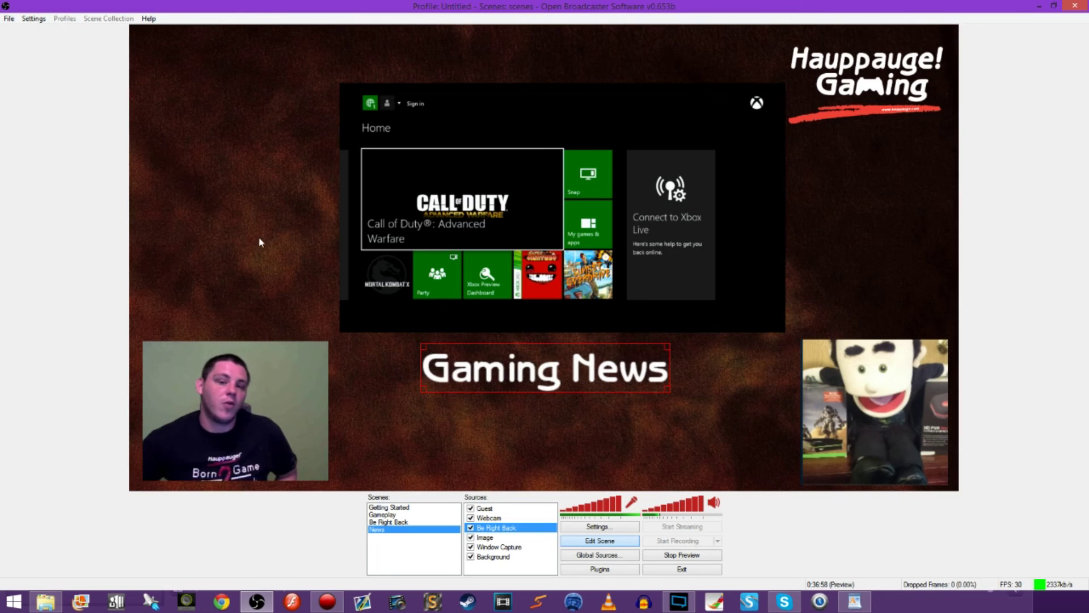